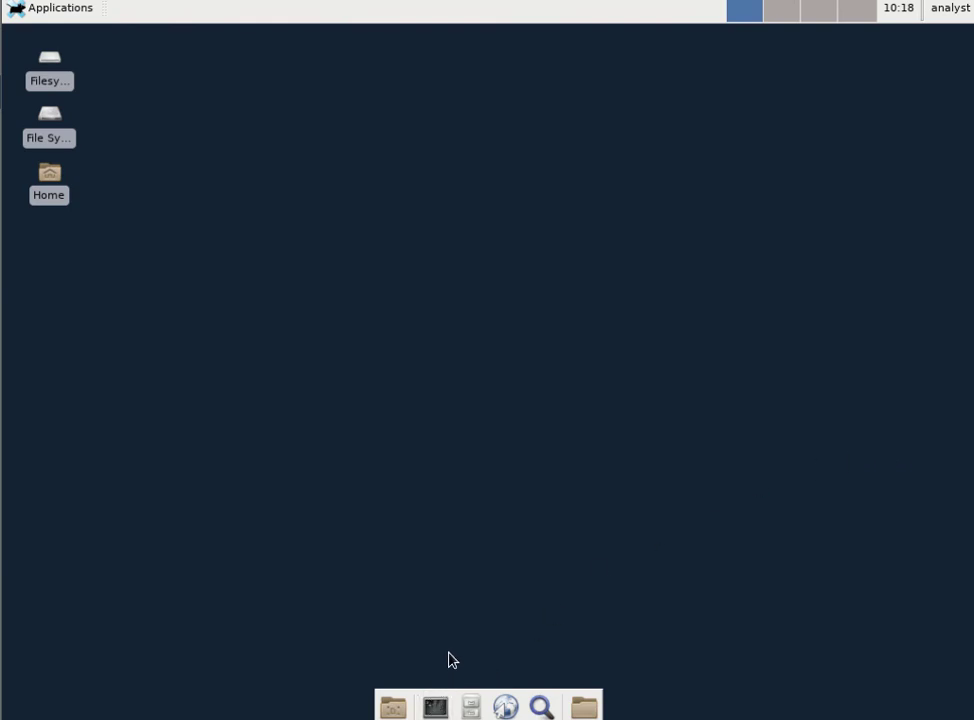
Open a terminal and run sudo lab.support.files/scripts/cyberops_topo.py, supplying the sudo password
left_click(444, 708)
left_click_drag(458, 40, 586, 93)
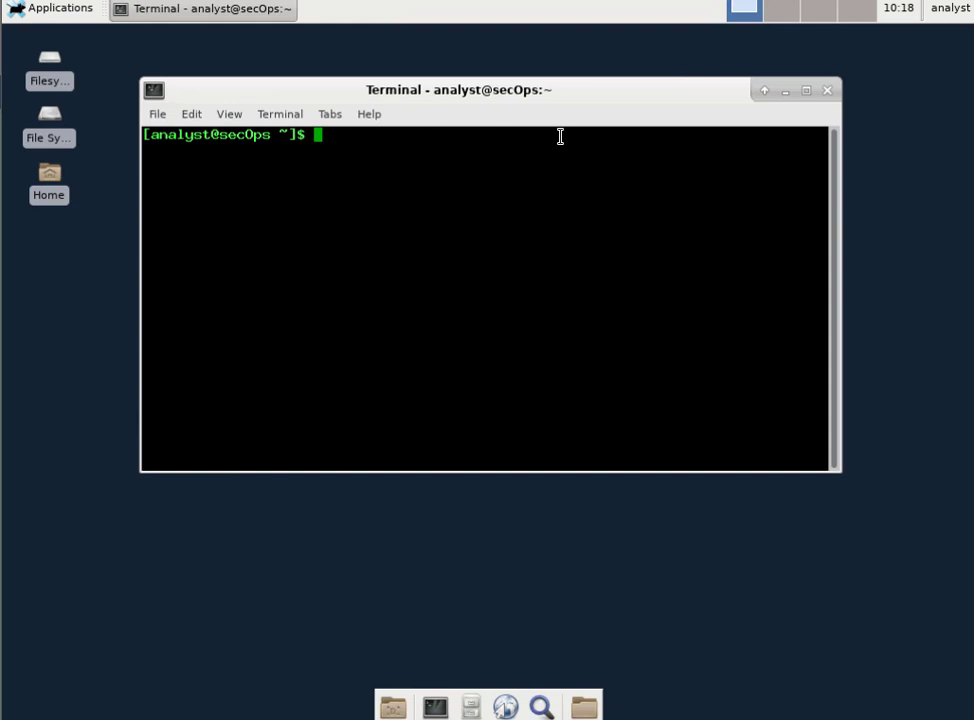
type("sudo lab.supp")
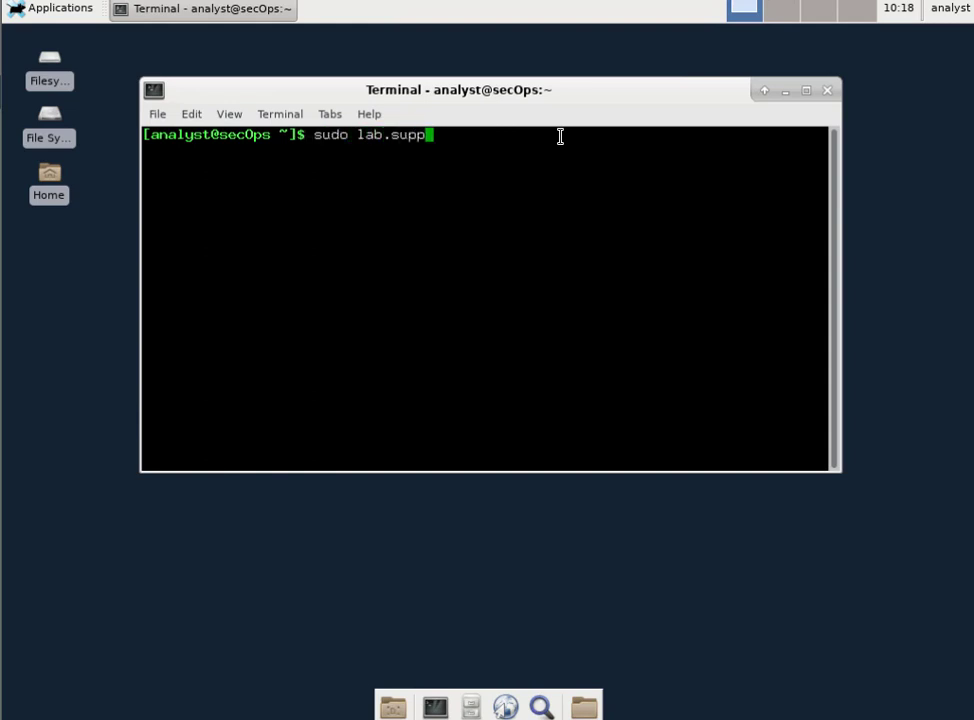
type("ort.files")
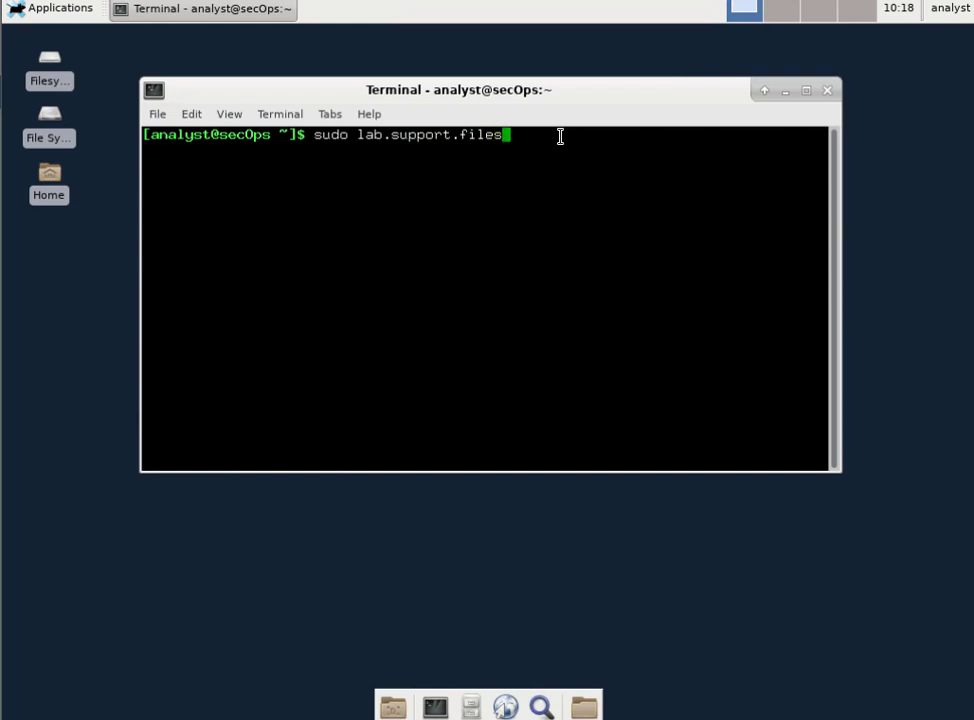
type("/script/s")
key("BackSpace")
key("BackSpace")
type("s/cybero")
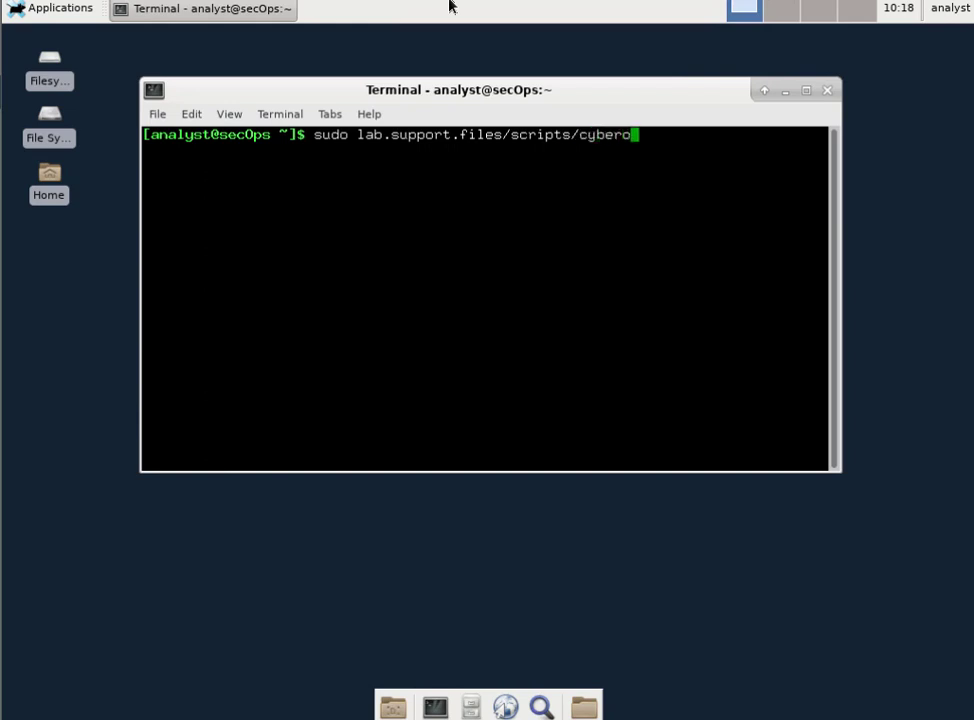
type("ps_topo")
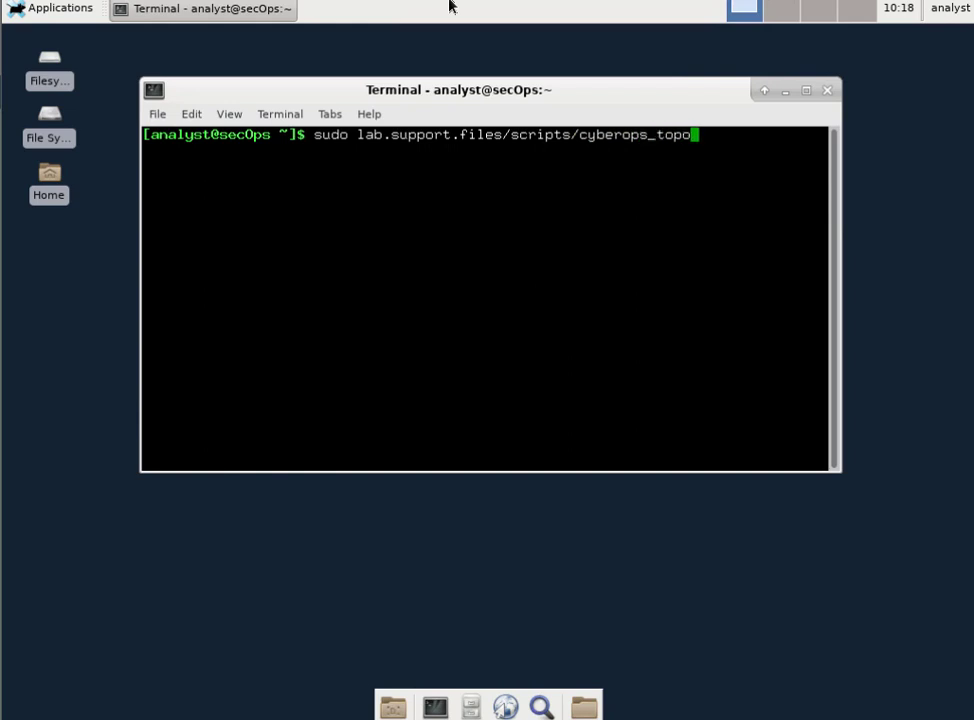
type(".py")
key("Return")
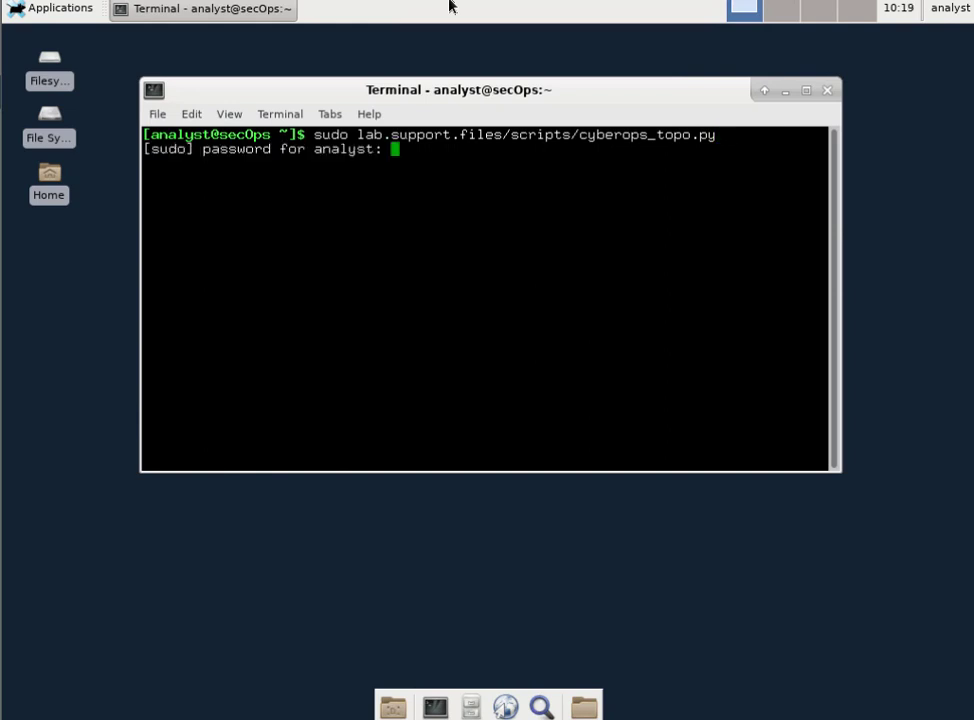
key("Return")
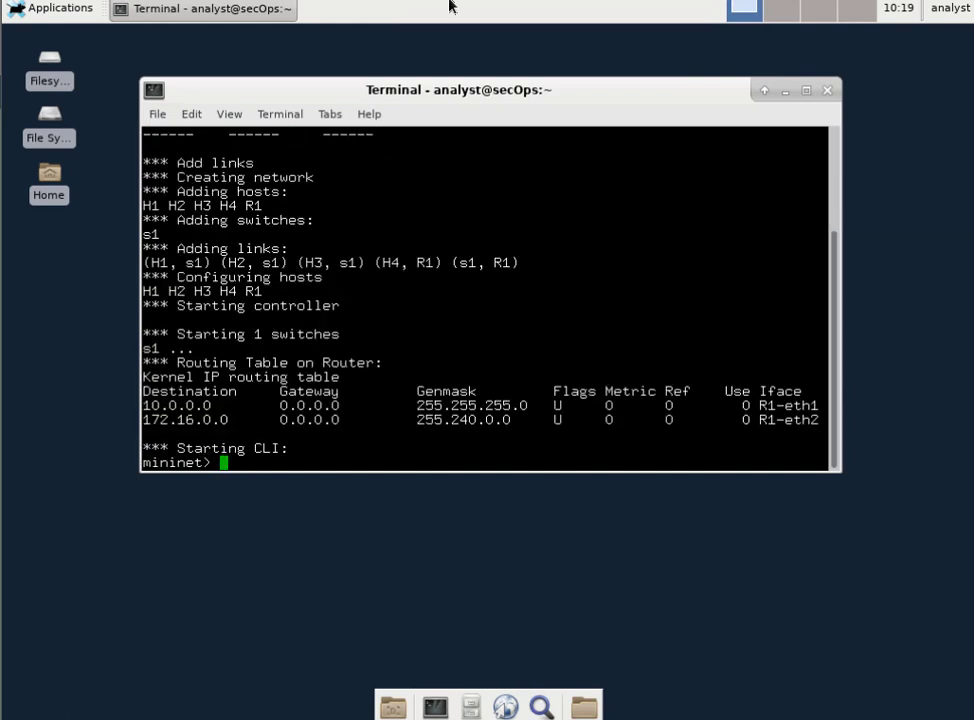
Open an xterm window for host H1 from the Mininet prompt
scroll(452, 191, "up", 5)
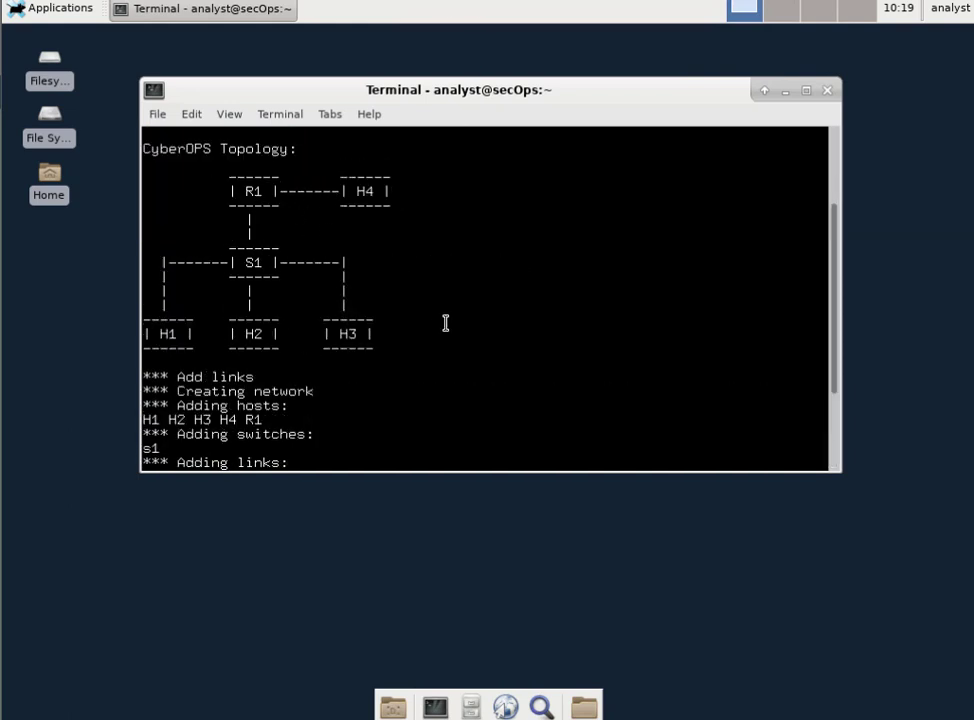
scroll(446, 322, "down", 5)
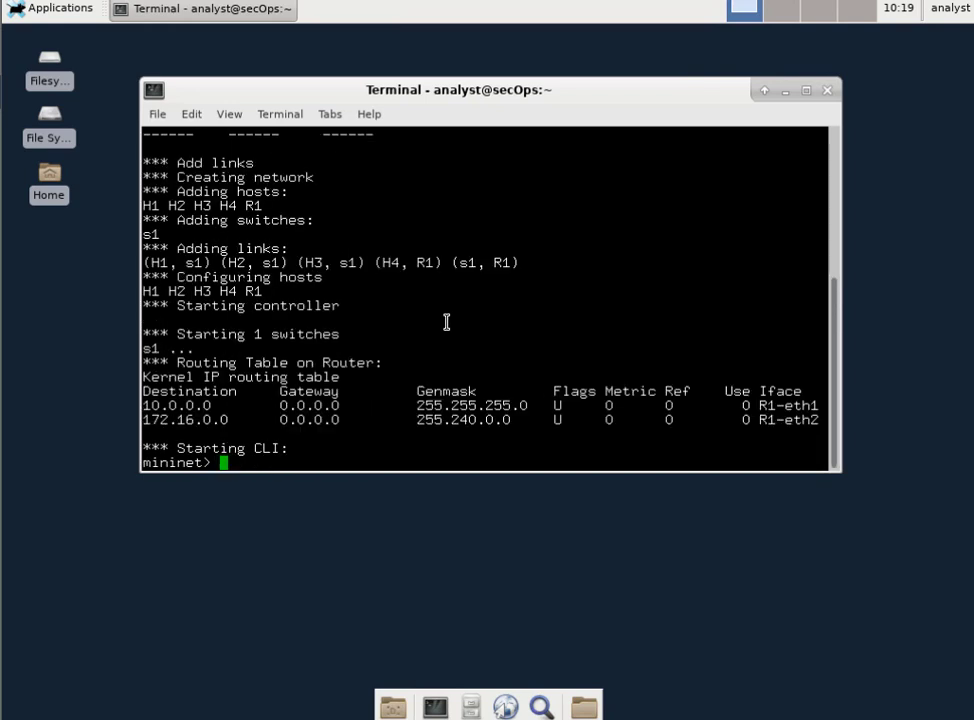
type("xterm H1")
key("Return")
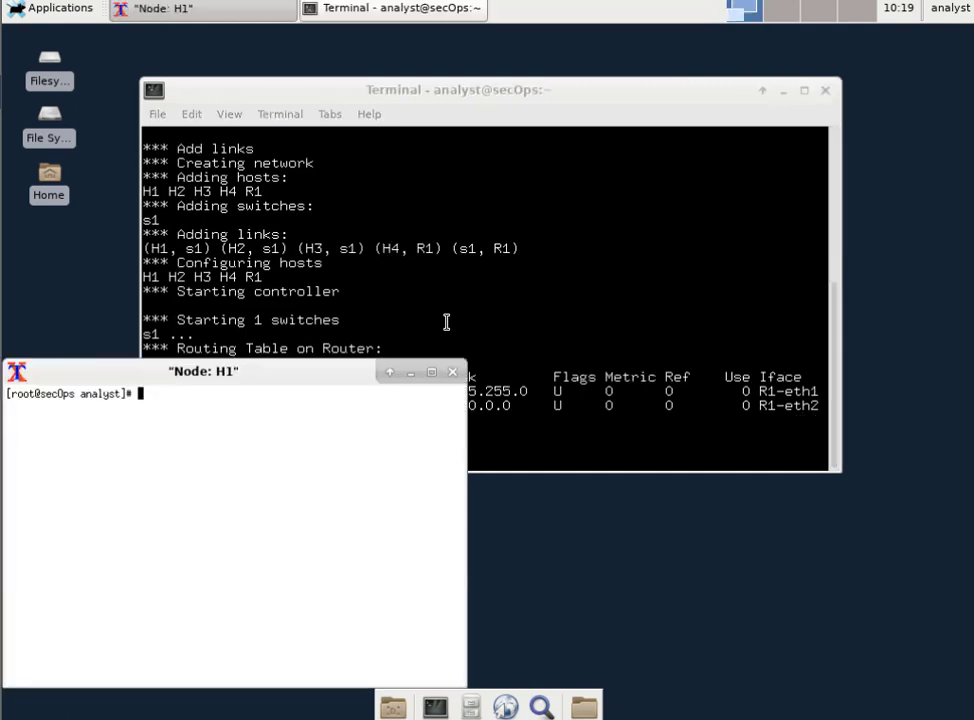
Return to the Mininet prompt and open an xterm window for host H4
left_click(489, 98)
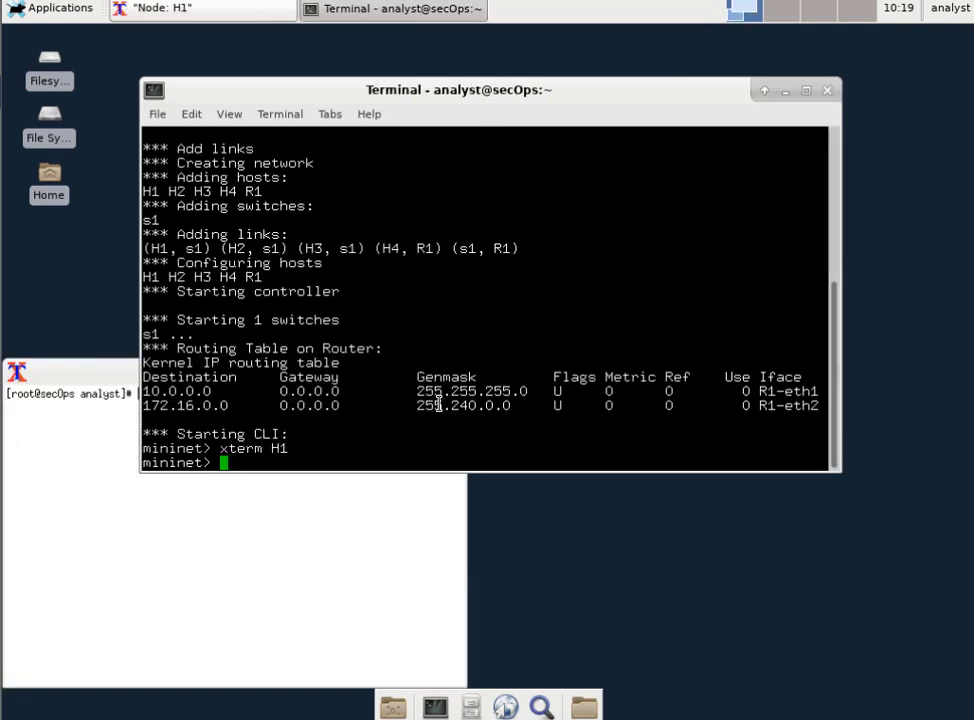
type("xterm H2")
key("BackSpace")
type("4")
key("Return")
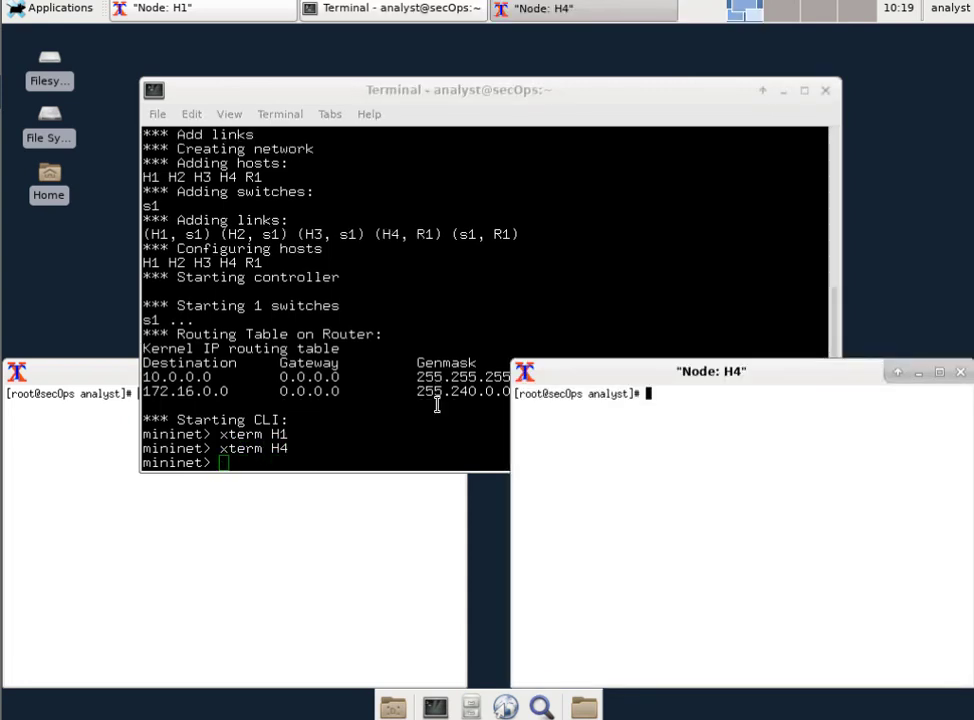
Show the CyberOPS topology diagram in the main terminal and enlarge the Node: H4 window in height and width
left_click(438, 404)
scroll(420, 373, "up", 3)
scroll(420, 373, "up", 3)
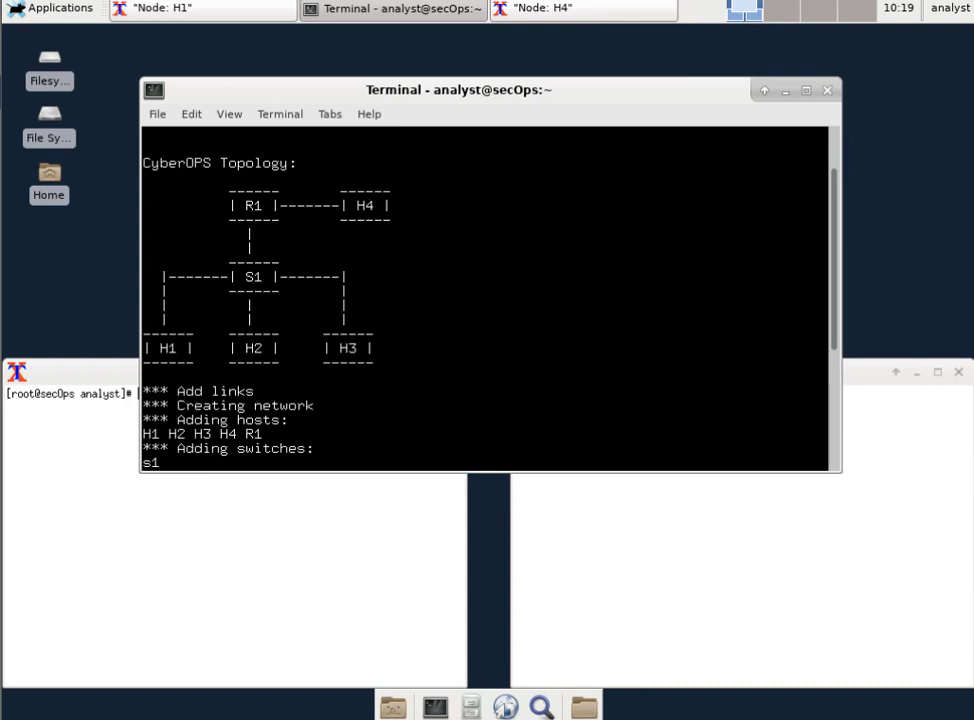
left_click(880, 537)
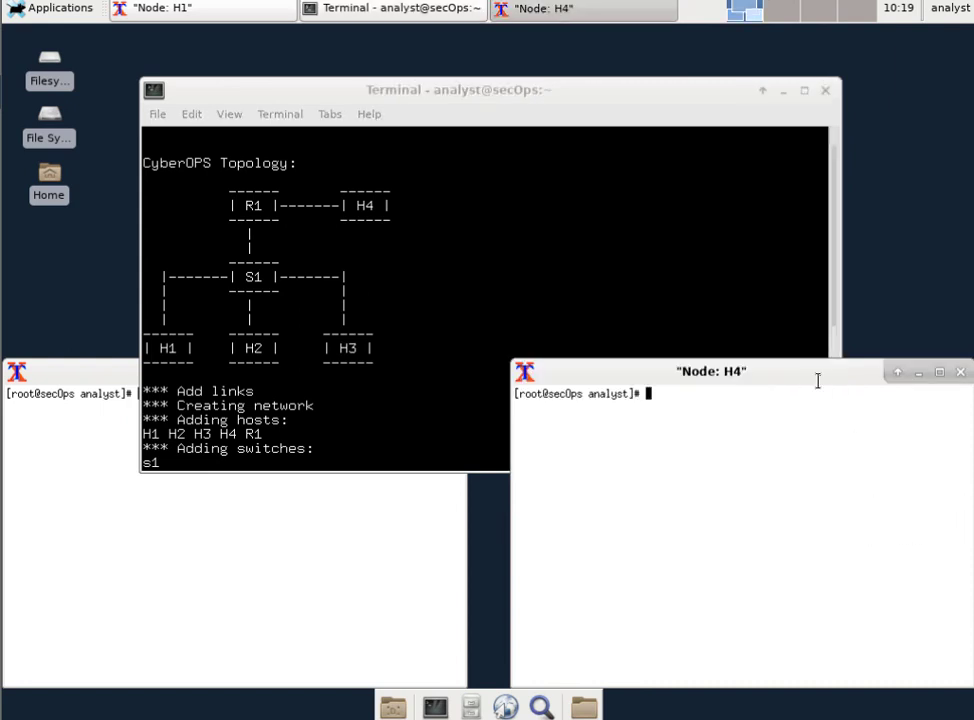
left_click(516, 366)
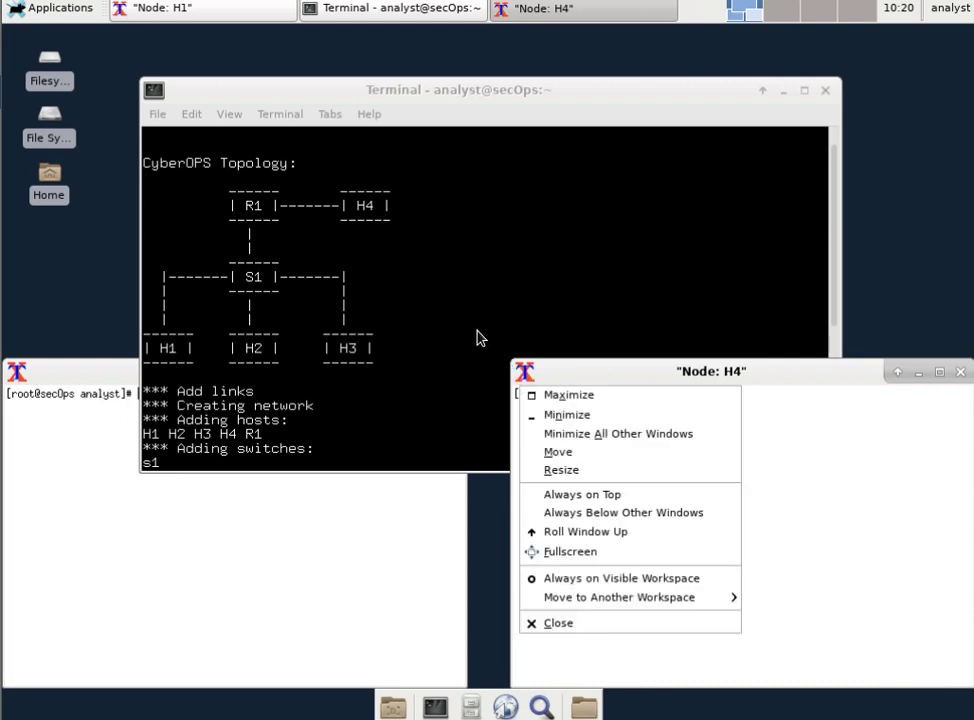
left_click(546, 509)
left_click(557, 280)
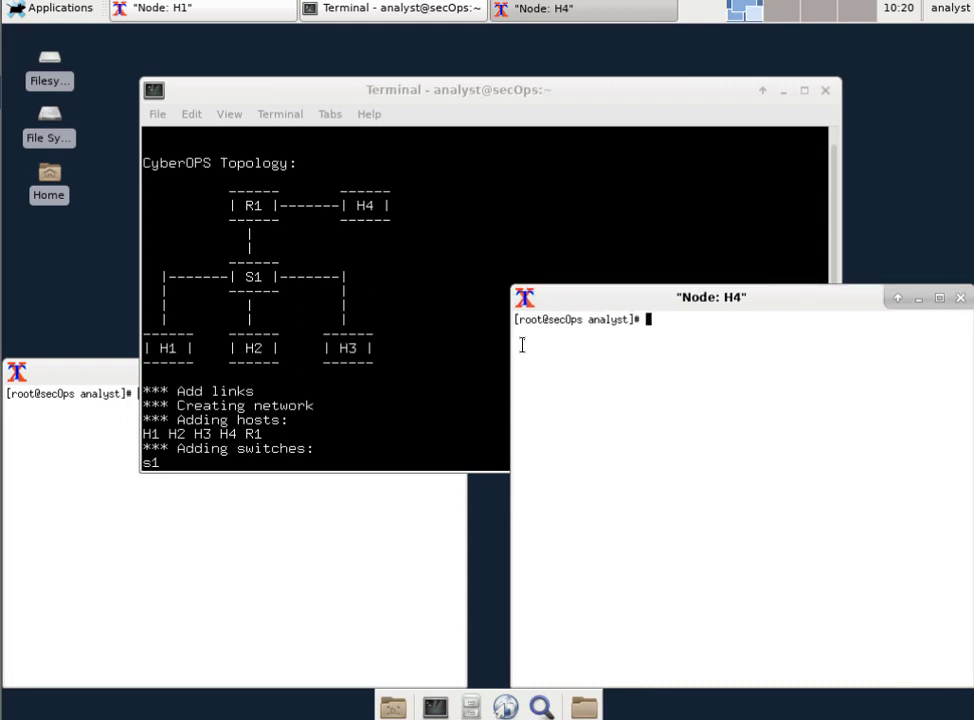
left_click(385, 350)
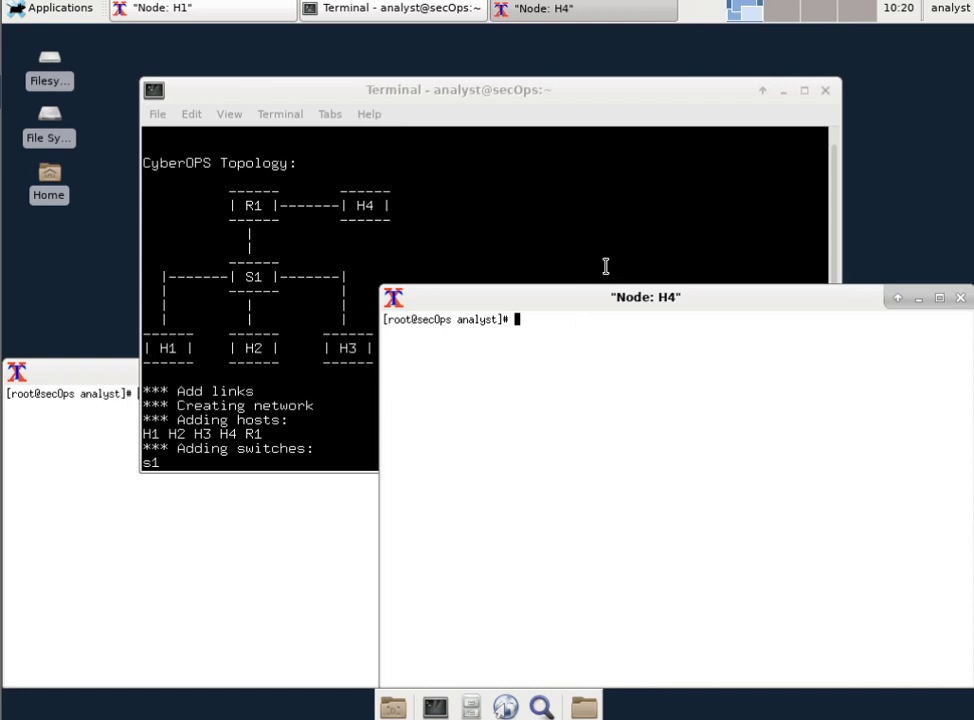
Run /home/analyst/lab.support.files/scripts/reg_server_start.sh on H4 to start the web server
type("/home/analyst")
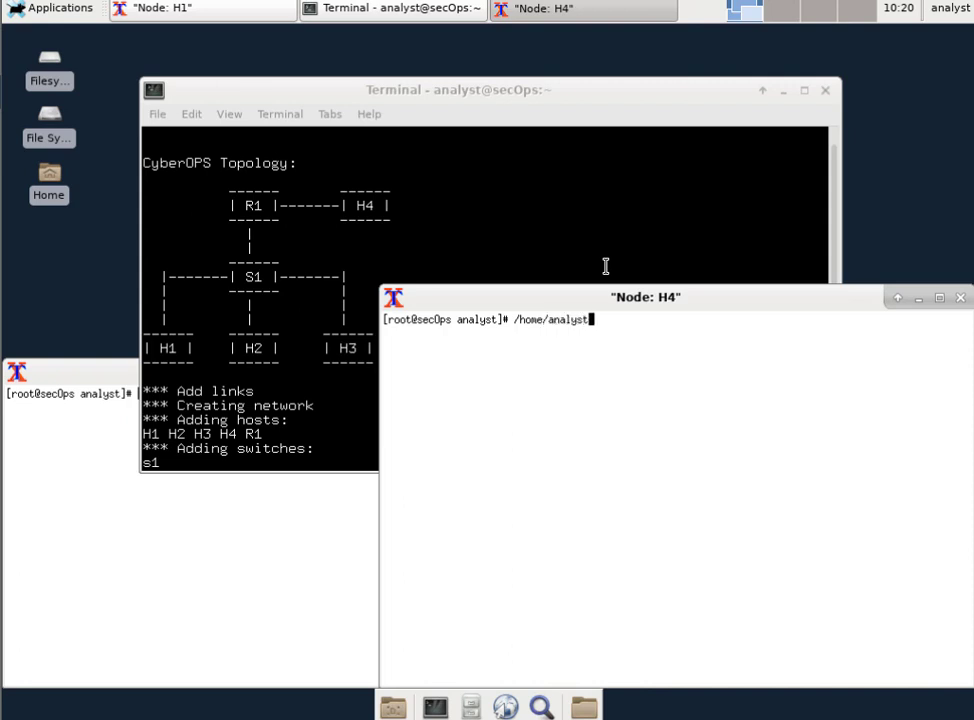
type("/lab.support.")
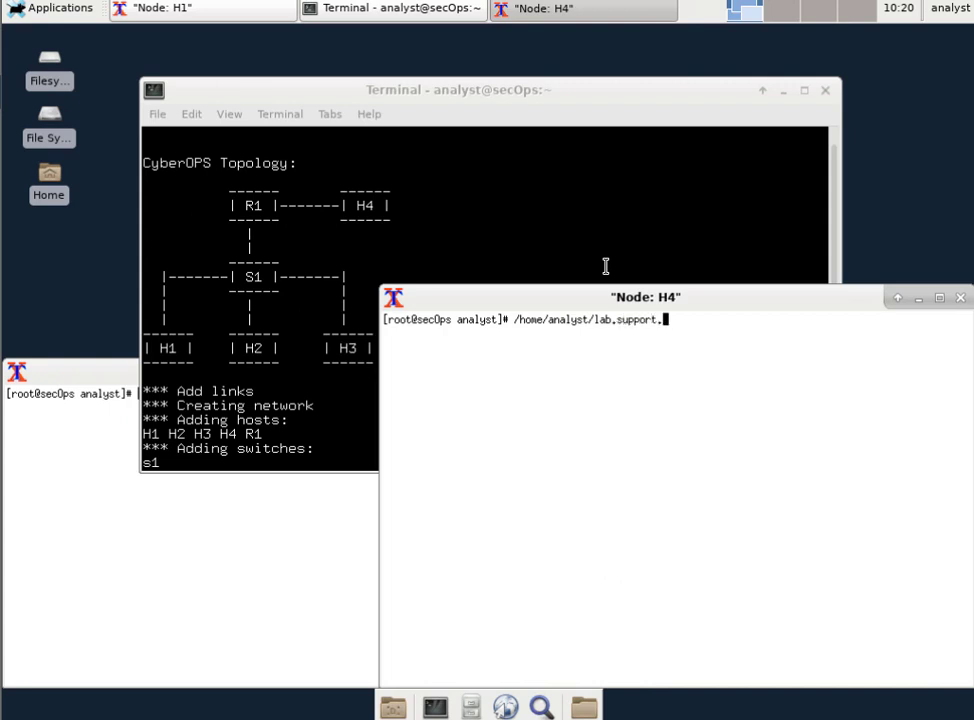
type("files/scripts")
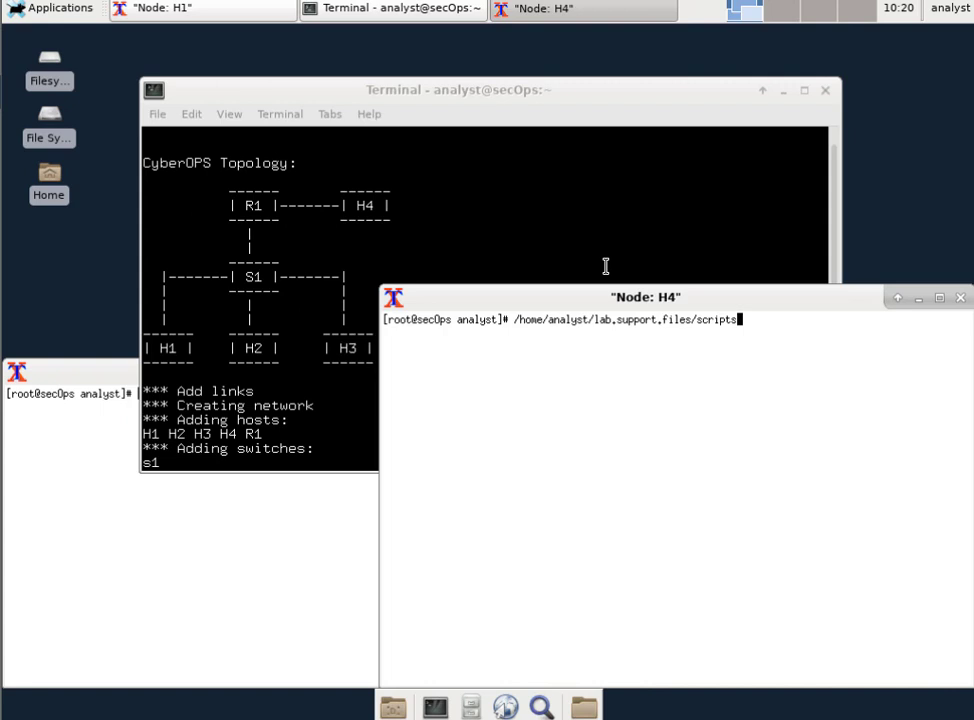
type("/reg_server_start.sh")
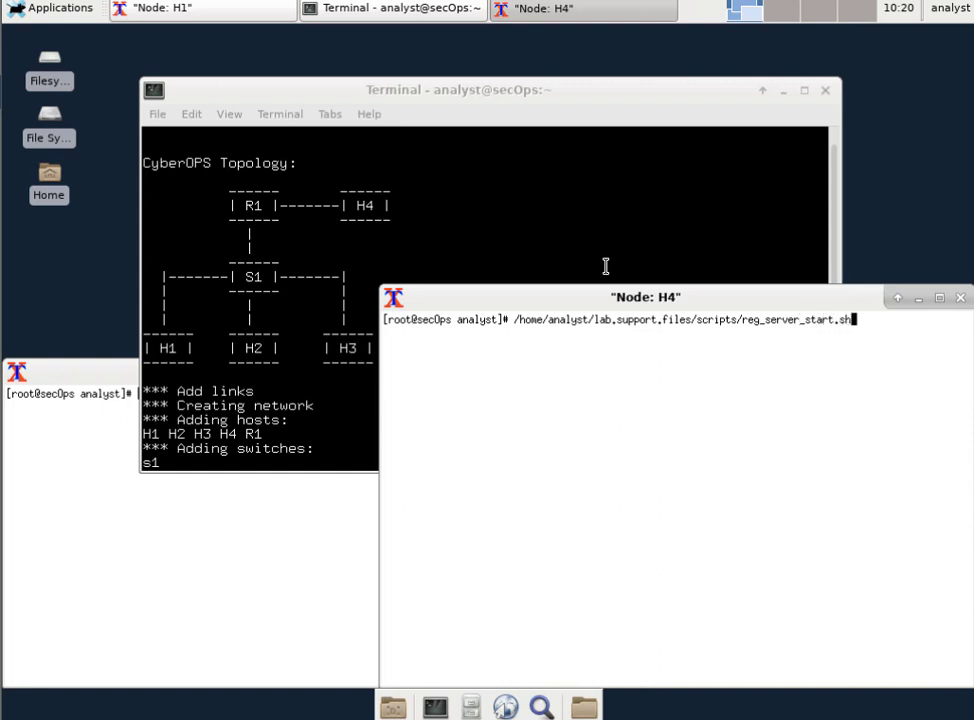
key("Return")
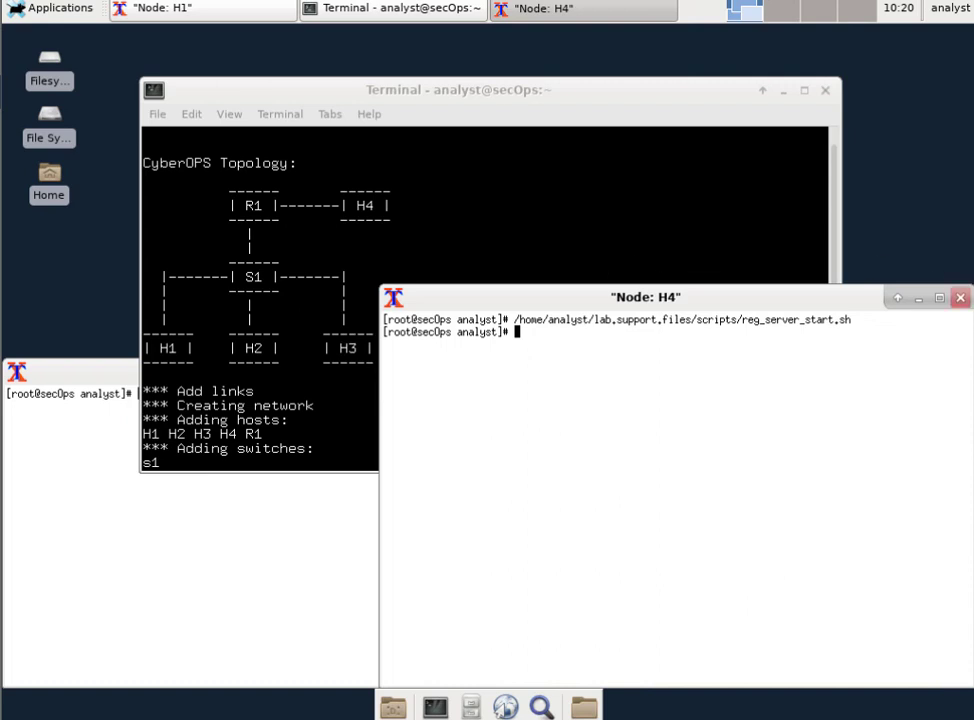
Bring the Node: H1 window forward and enlarge it in height and width
left_click(265, 590)
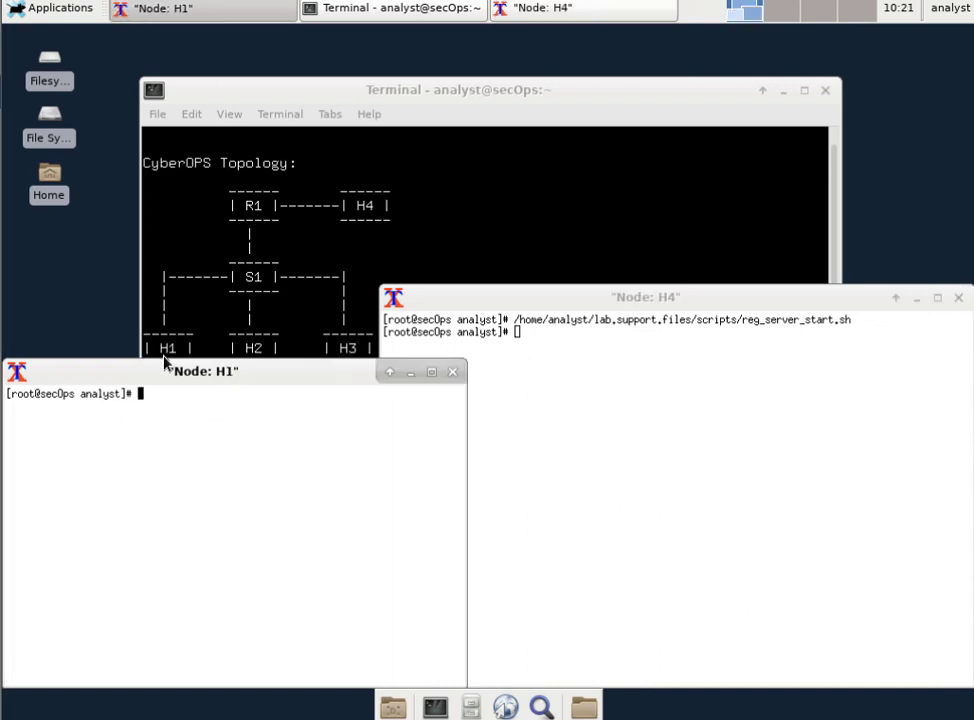
mouse_move(226, 275)
left_mouse_down()
mouse_move(228, 263)
mouse_move(230, 276)
left_mouse_up()
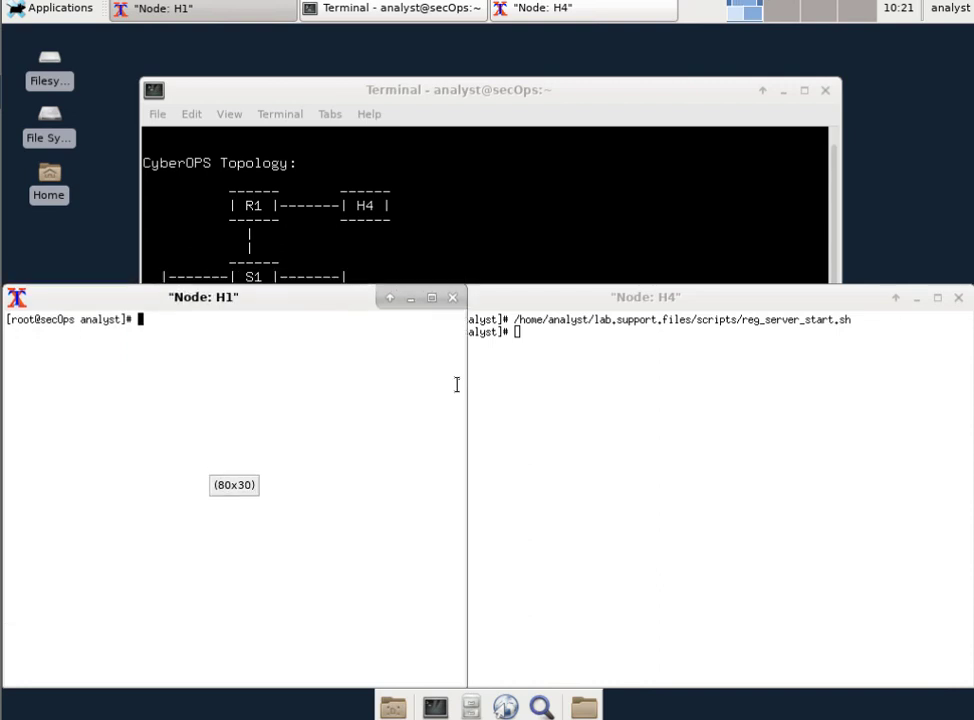
left_click_drag(466, 413, 598, 413)
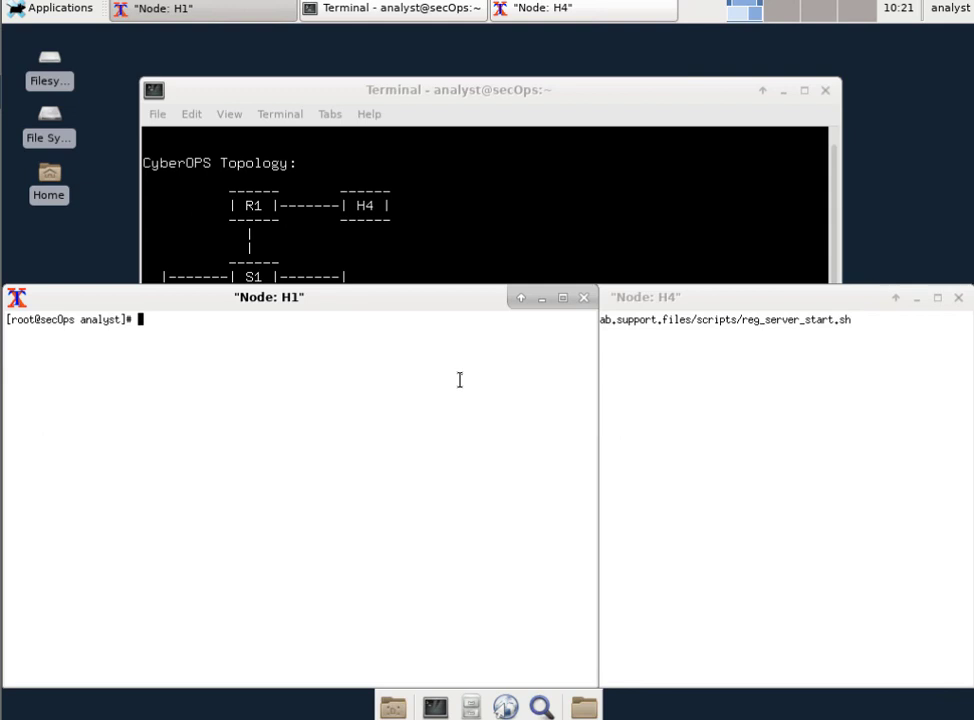
Launch Firefox in the background from the H1 terminal with firefox &
type("firefox &")
key("Return")
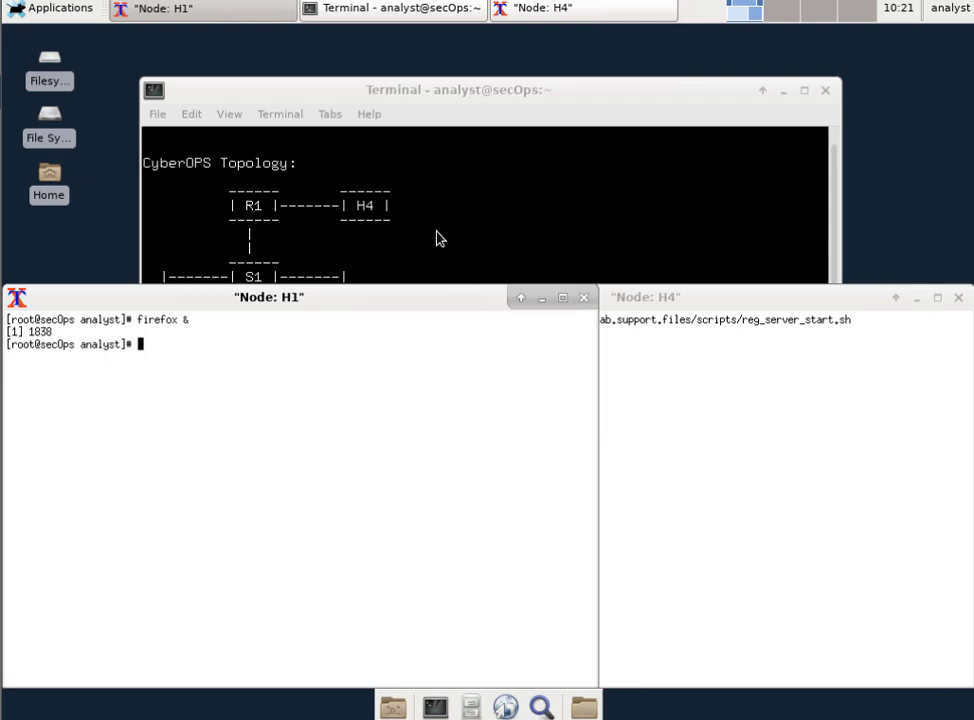
left_click(409, 241)
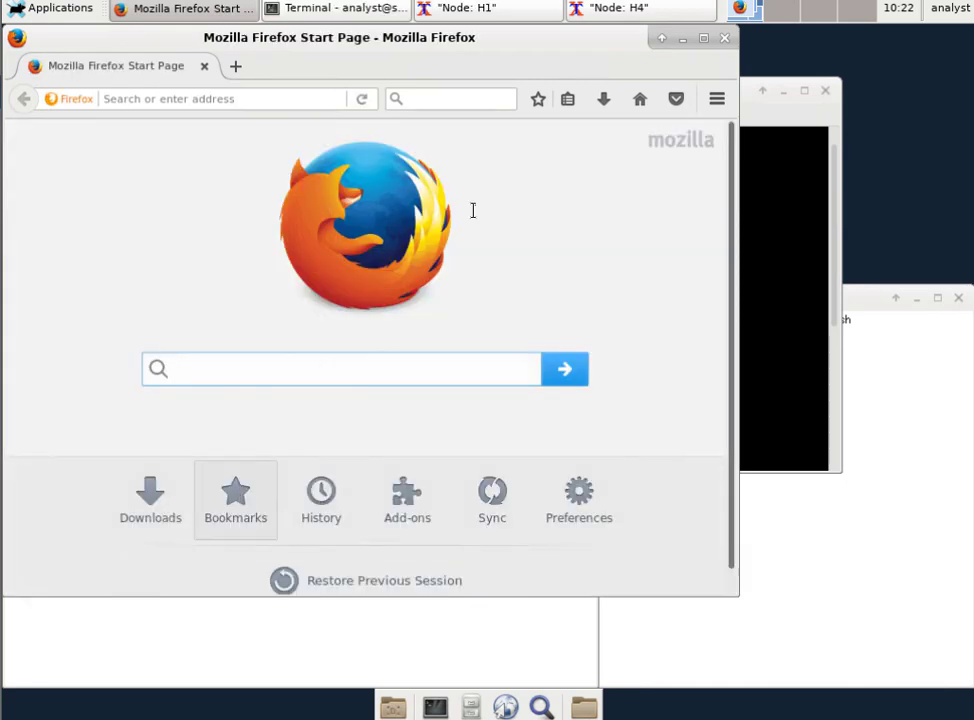
Rearrange the Firefox and Node: H1 windows so the H1 prompt and the browser's address bar are both accessible
left_click_drag(521, 37, 654, 407)
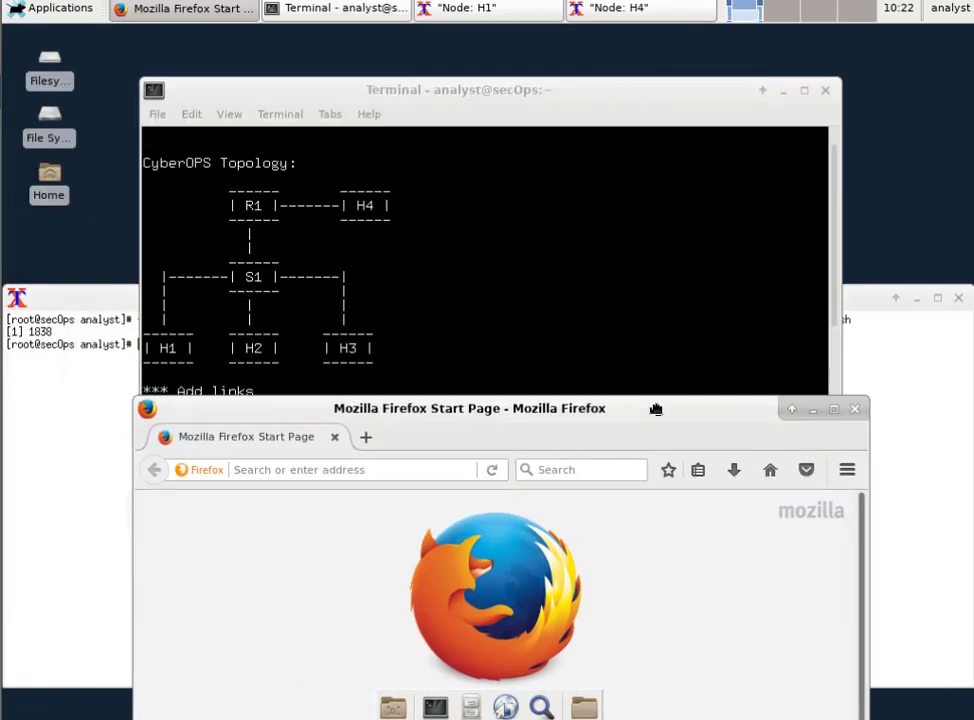
left_click(130, 300)
left_click_drag(130, 300, 140, 39)
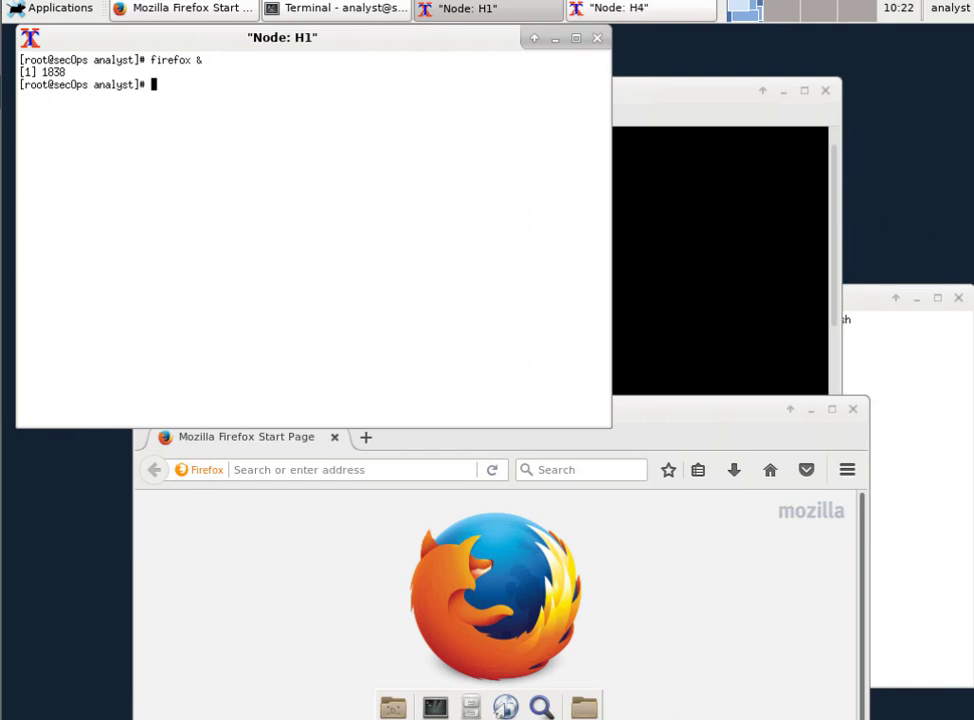
Enter the command tcpdump -i H1-eth0 -v -c 50 -w /home/analyst/capture.pcap at the H1 prompt without running it
type("tcpdump -i H1")
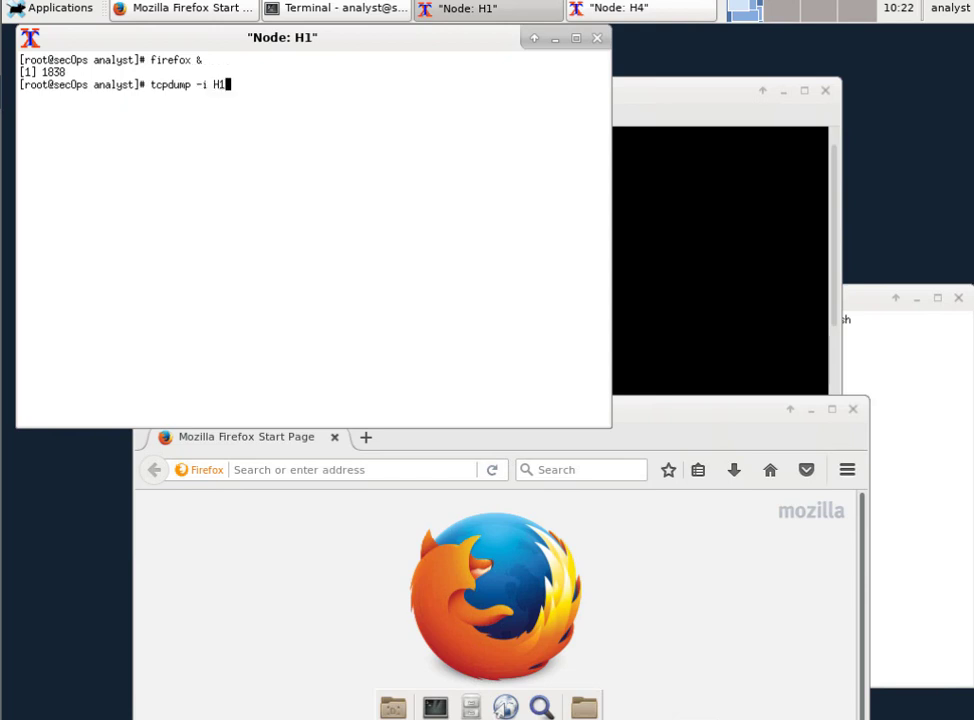
type("-eth0 -v -c 50")
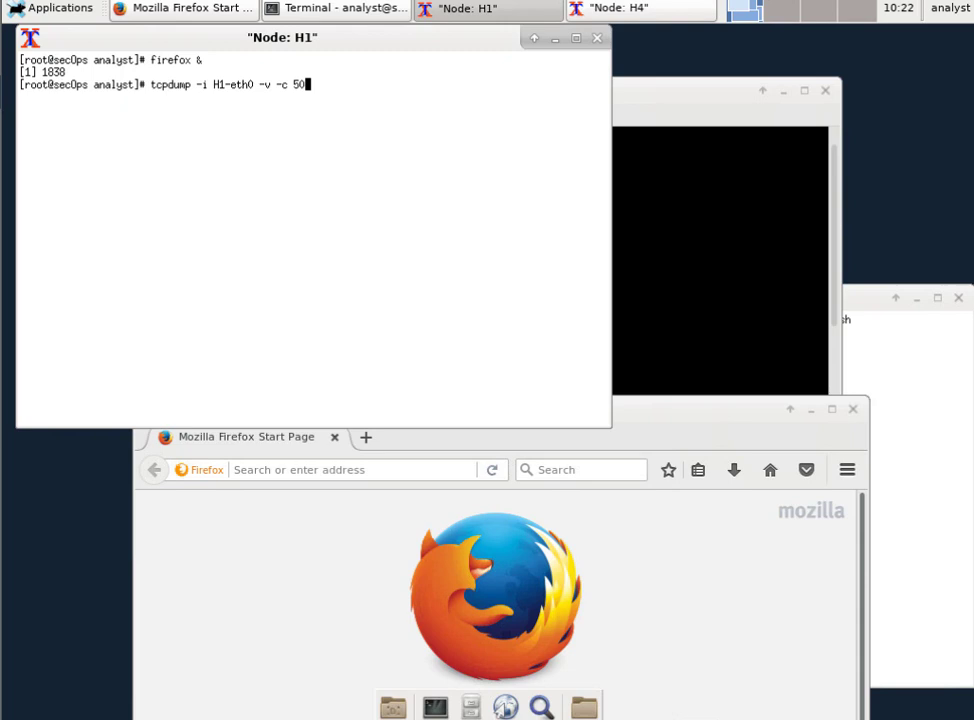
type(" -w /home")
key("Left")
key("Left")
key("Left")
key("Left")
key("Left")
key("Left")
key("Left")
key("Left")
key("Right")
key("Right")
key("Right")
key("Right")
key("Right")
key("Right")
key("Right")
key("Right")
type("/analyst/")
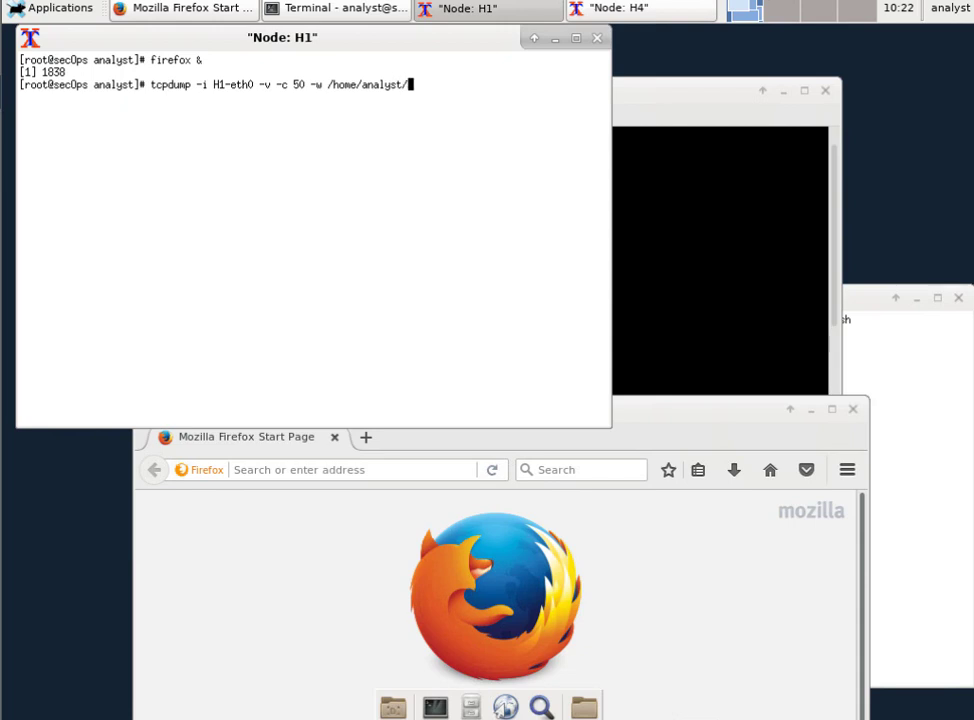
type("capture.pcap")
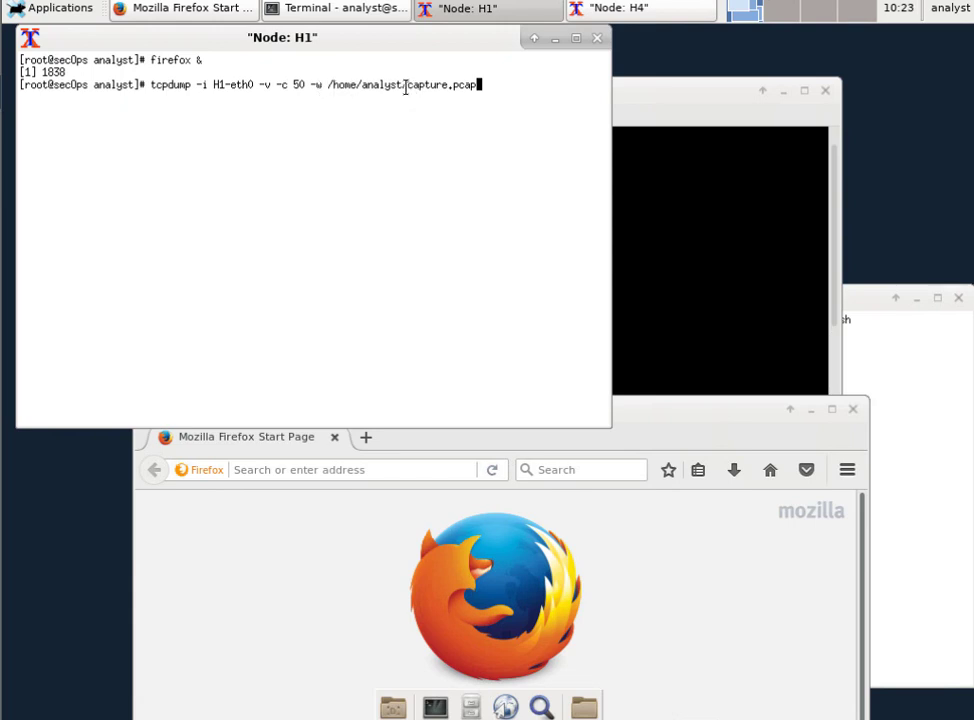
left_click_drag(406, 86, 490, 85)
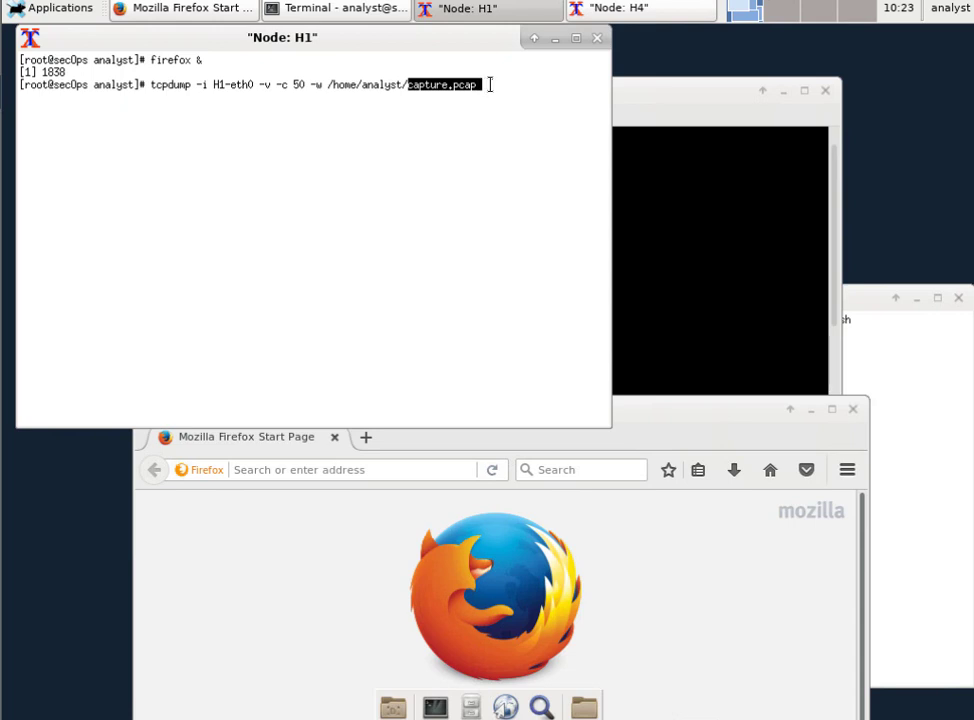
left_click(490, 85)
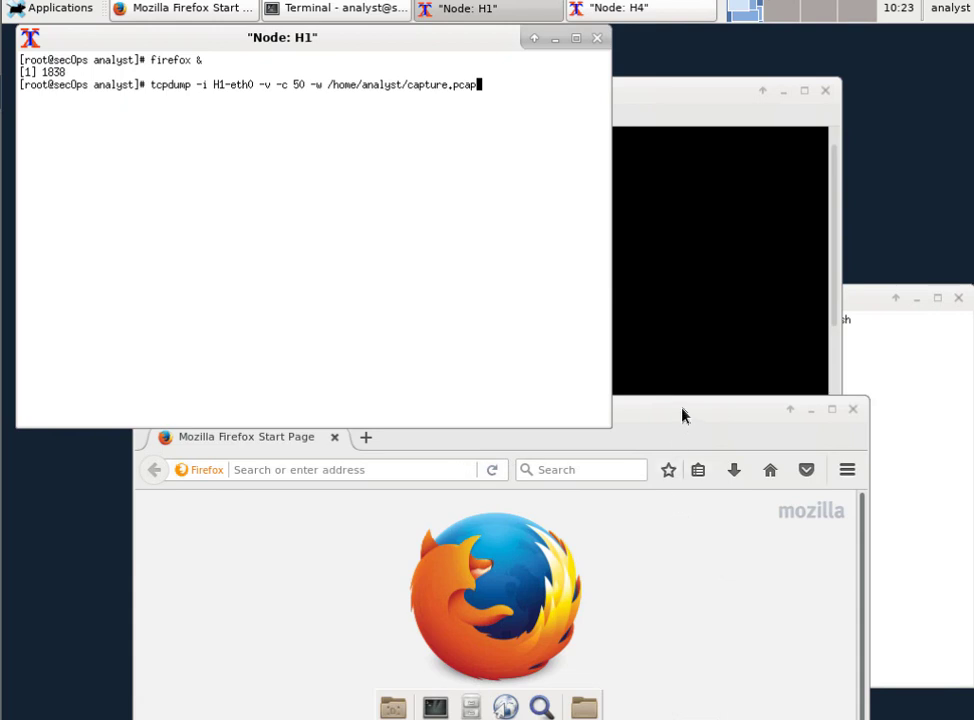
Move the Firefox window up beneath the H1 command line and start the prepared tcpdump capture on H1
left_click_drag(683, 415, 702, 246)
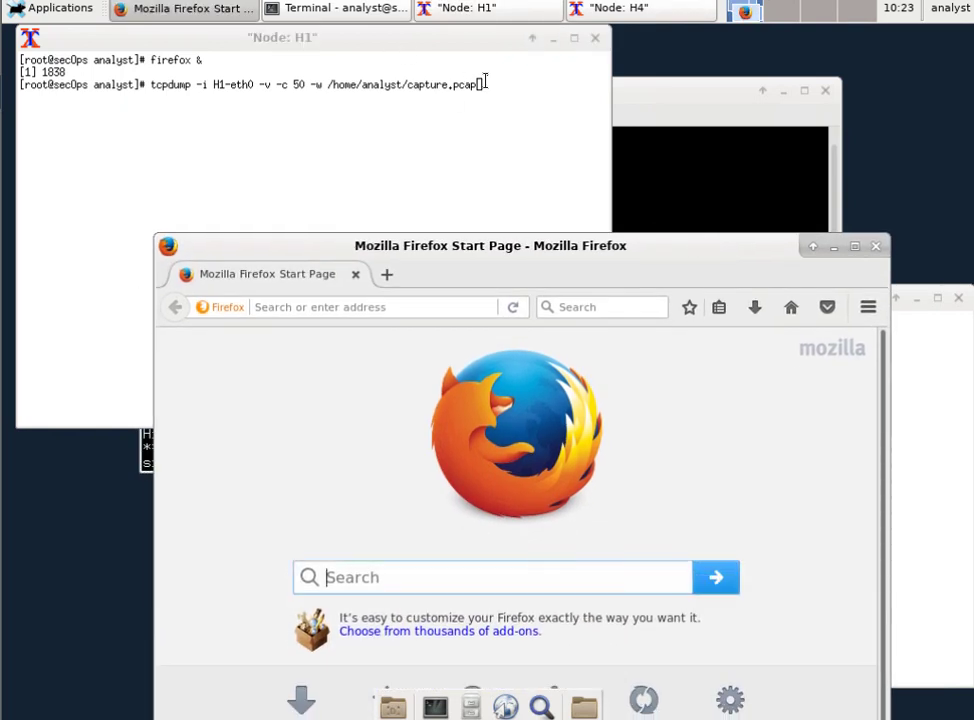
left_click(487, 83)
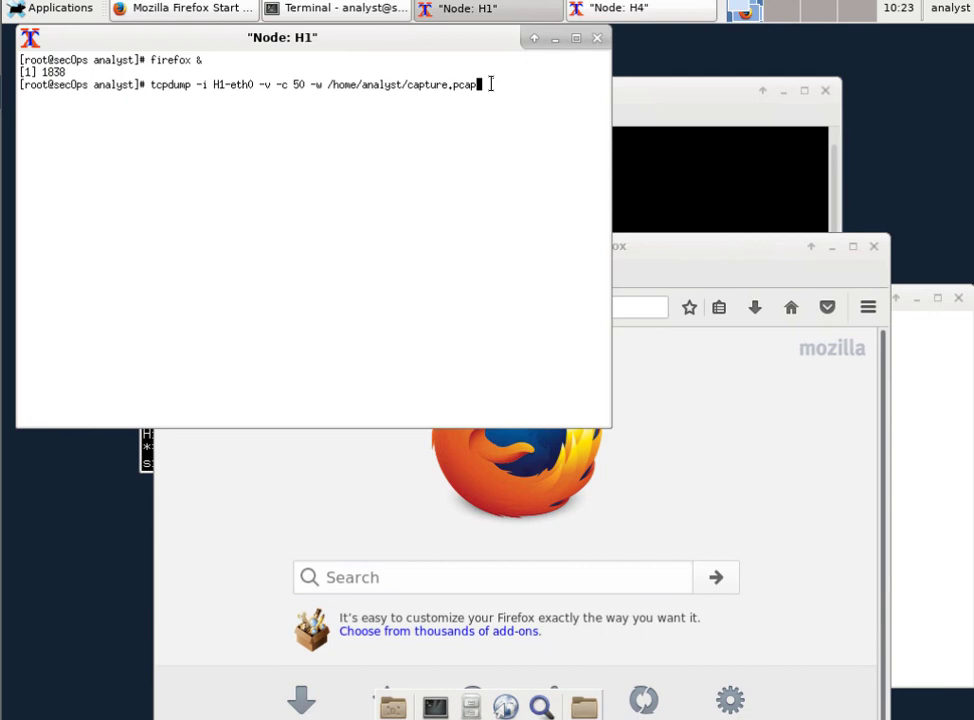
key("Return")
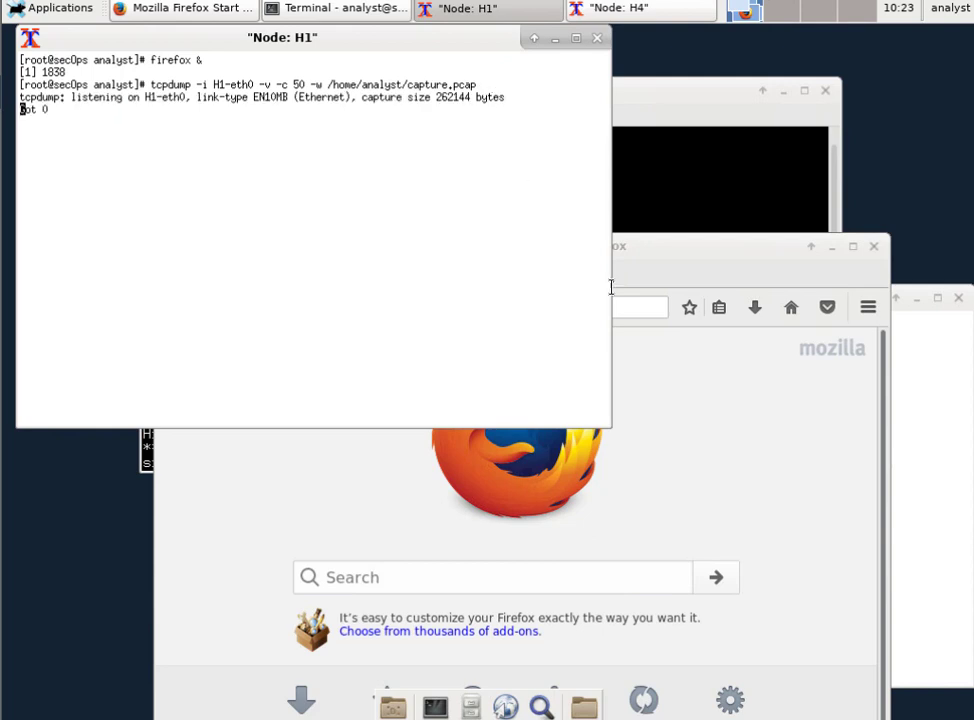
Load 172.16.0.40 in Firefox to generate web traffic for the capture, and close the browser once the packets are captured
left_click(654, 311)
left_click(375, 308)
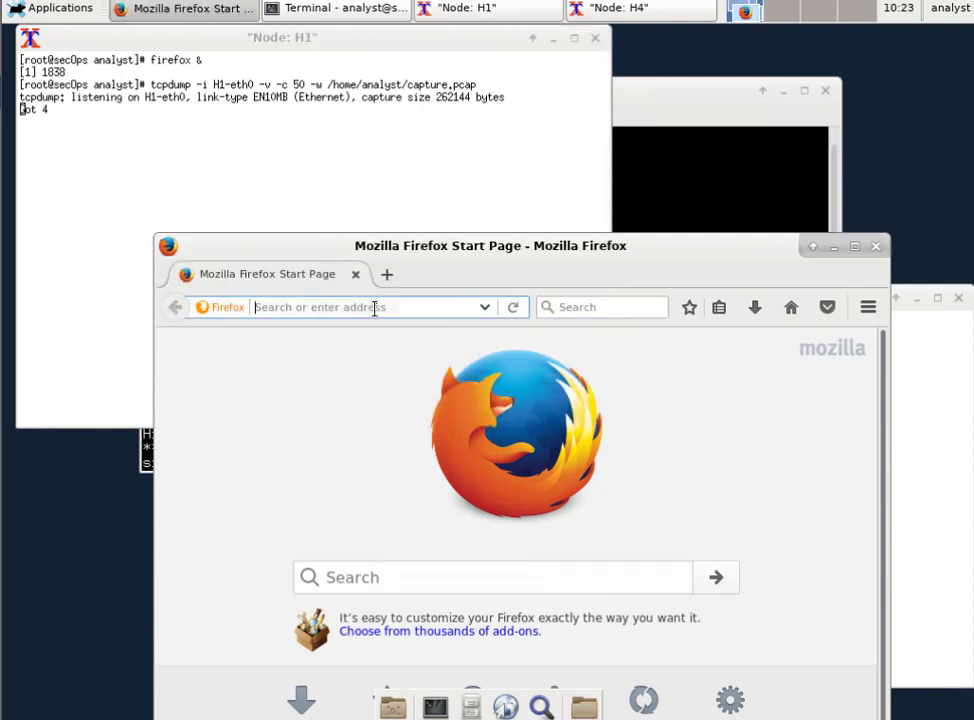
type("172.16.0")
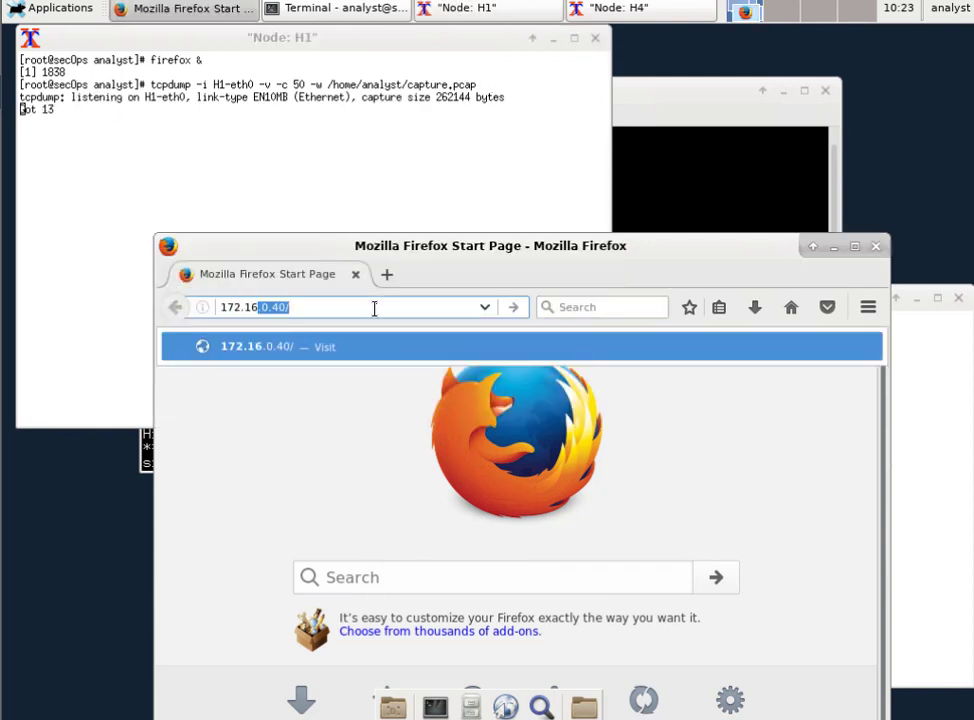
type(".40")
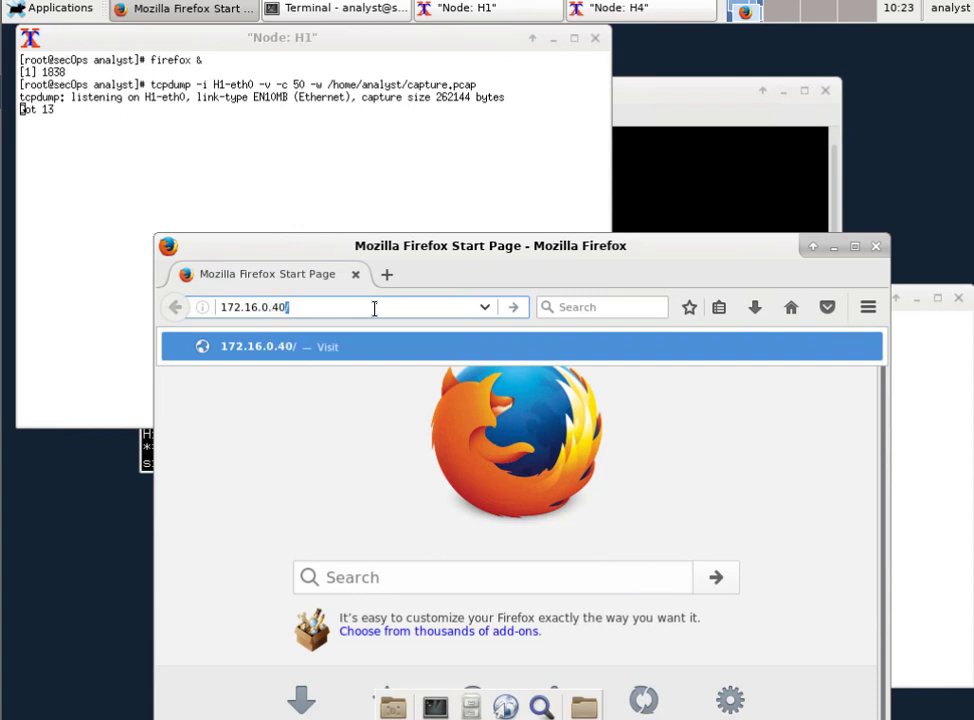
key("Return")
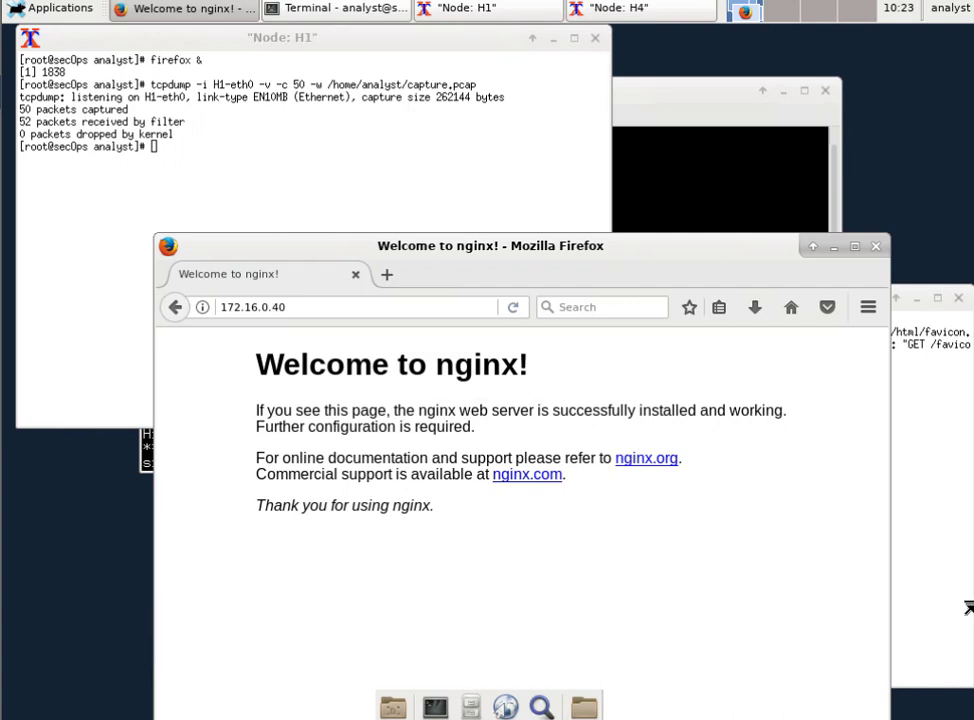
left_click(873, 248)
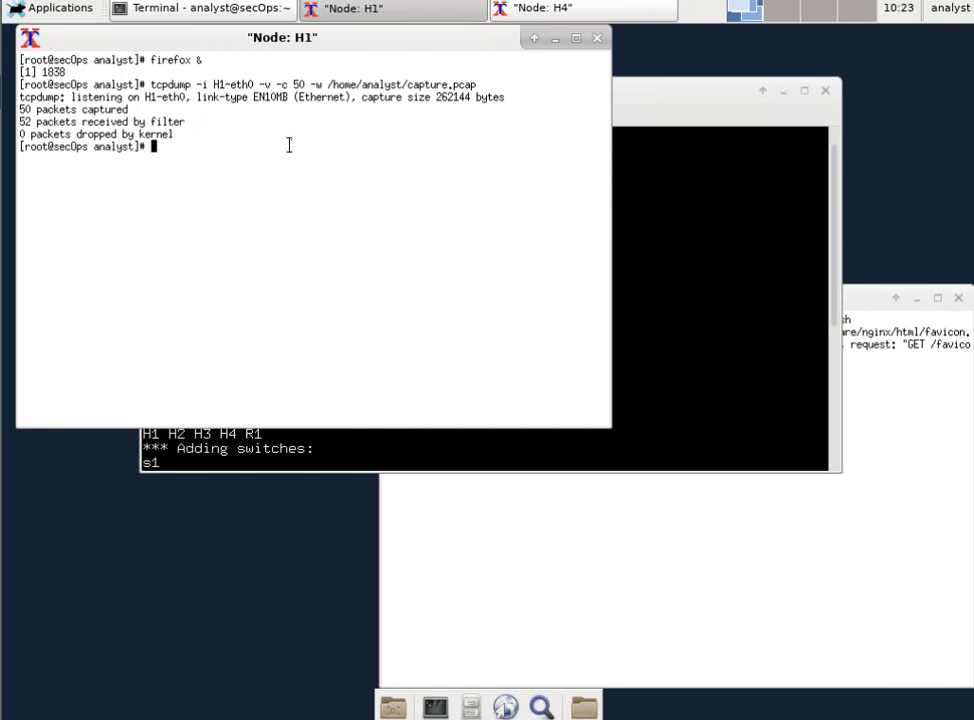
Launch Wireshark in the background from H1 with wireshark-gtk & and dismiss the Lua loading error
type("wireshark-gtk")
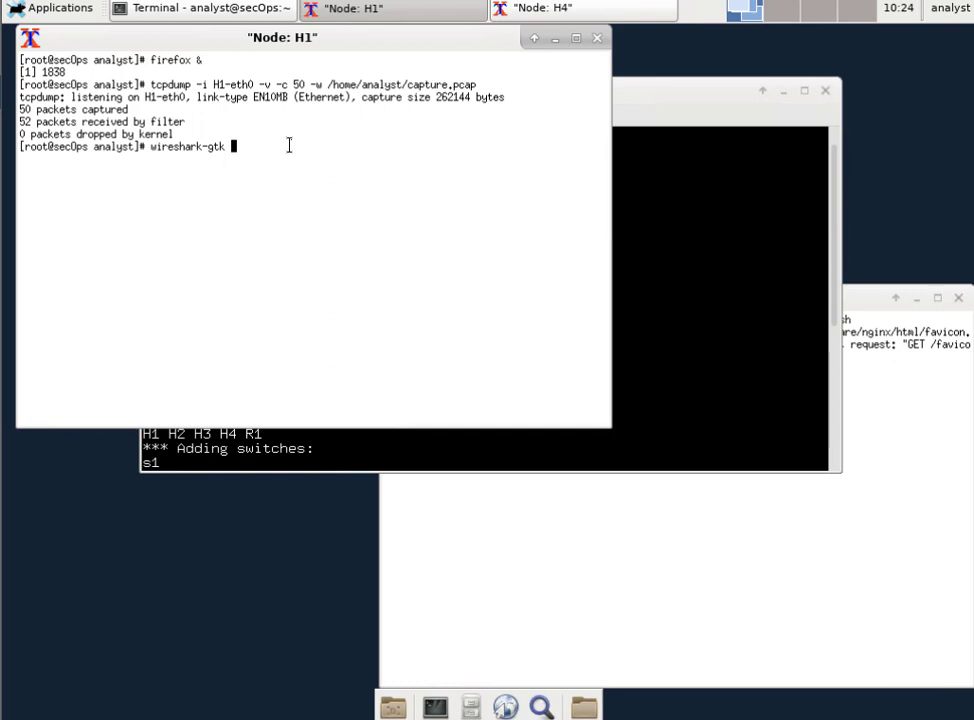
type(" &")
key("Return")
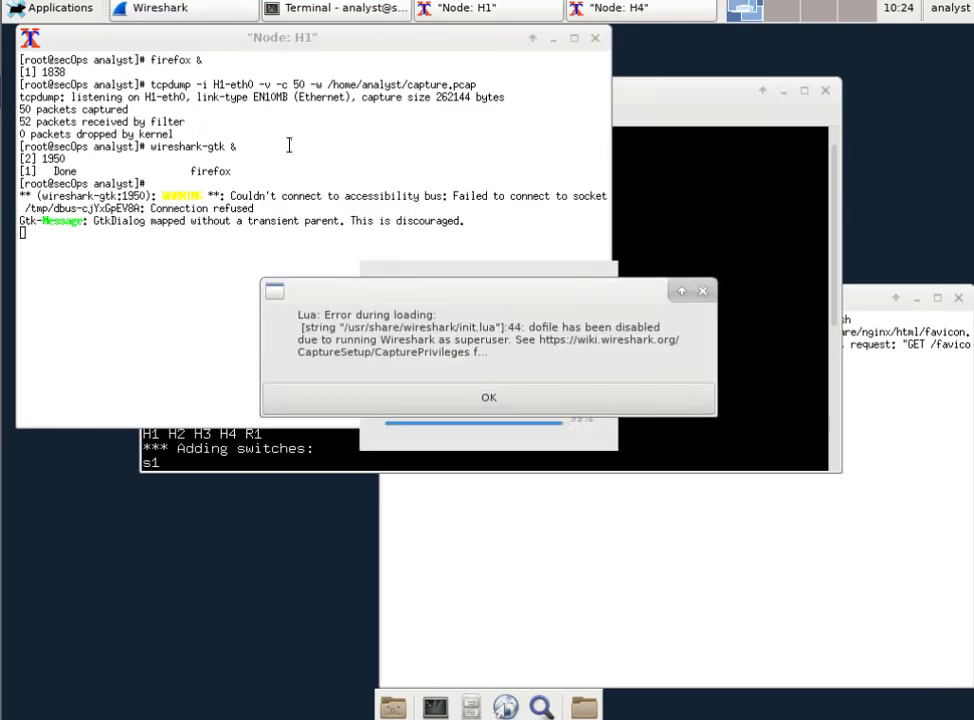
left_click(494, 395)
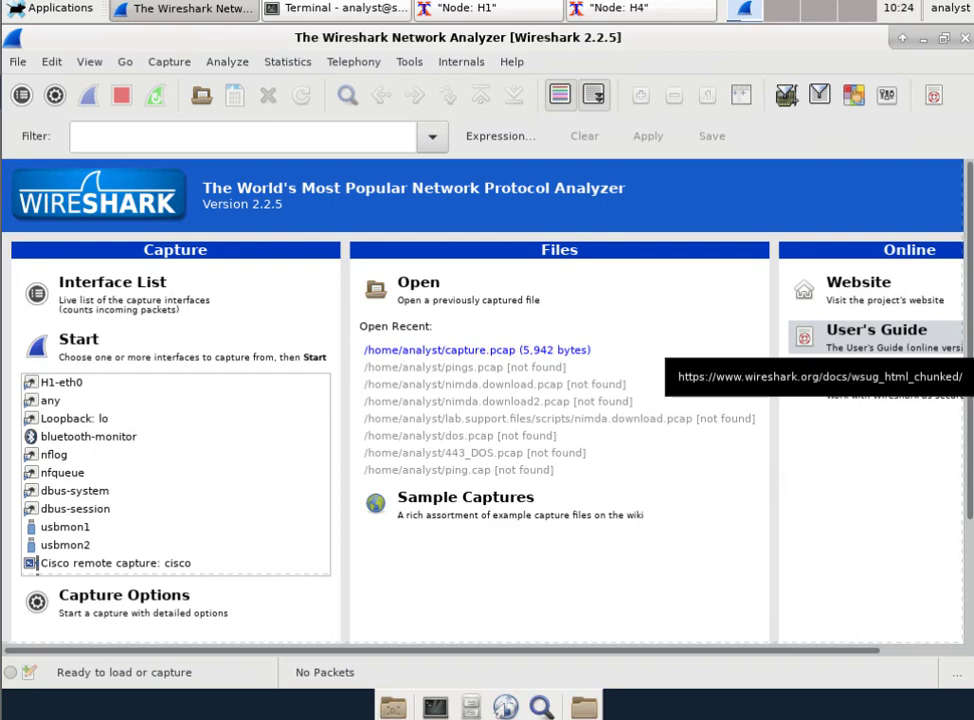
Open the saved capture file /home/analyst/capture.pcap in Wireshark
left_click(18, 62)
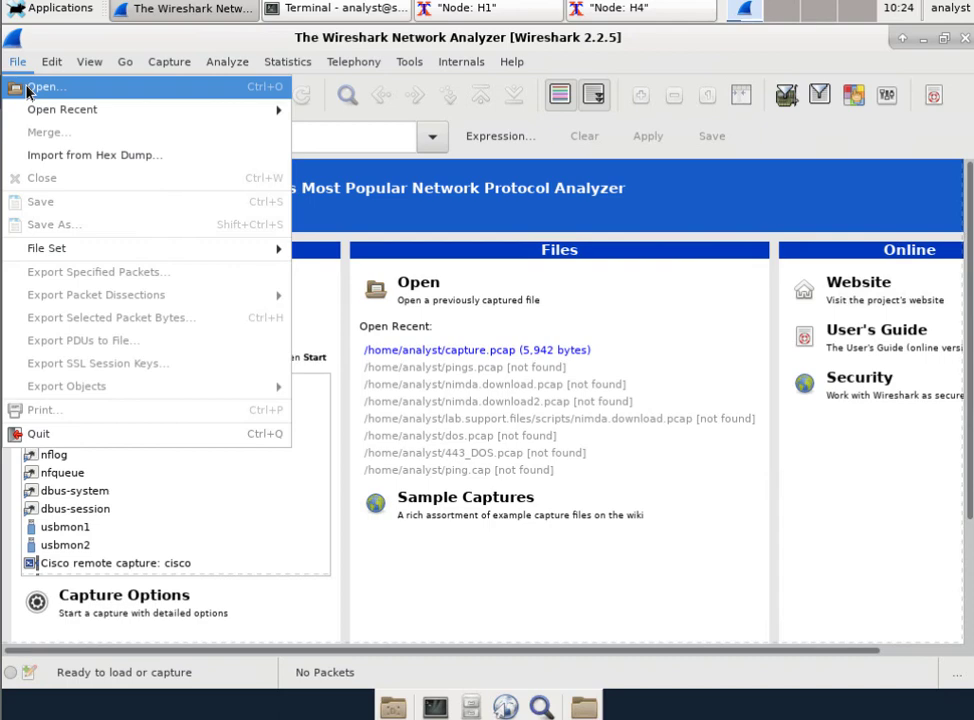
left_click(28, 90)
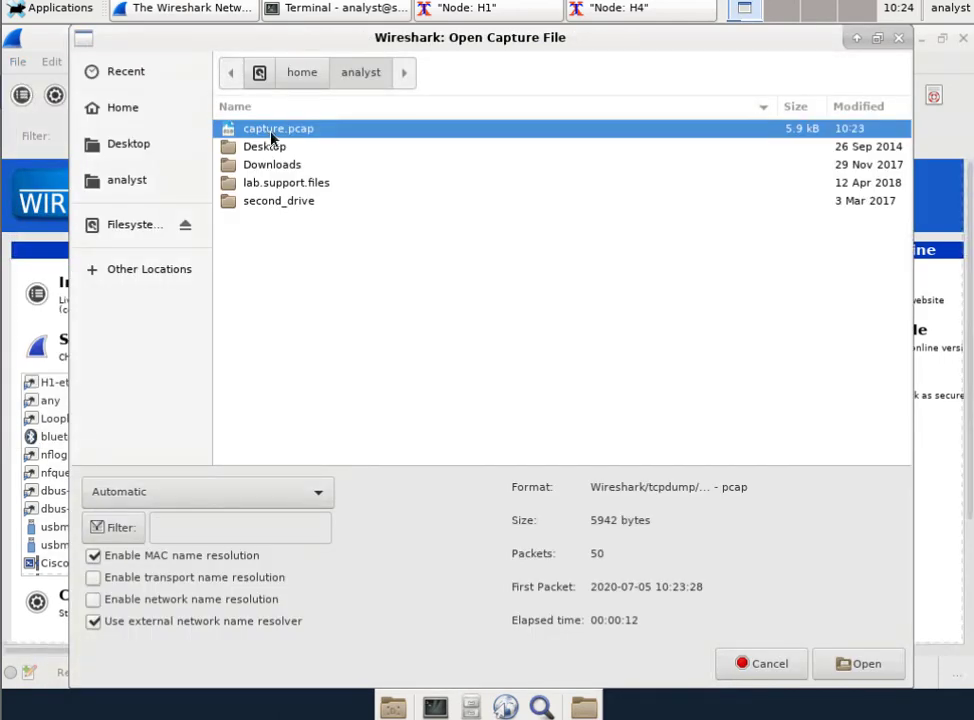
double_click(273, 138)
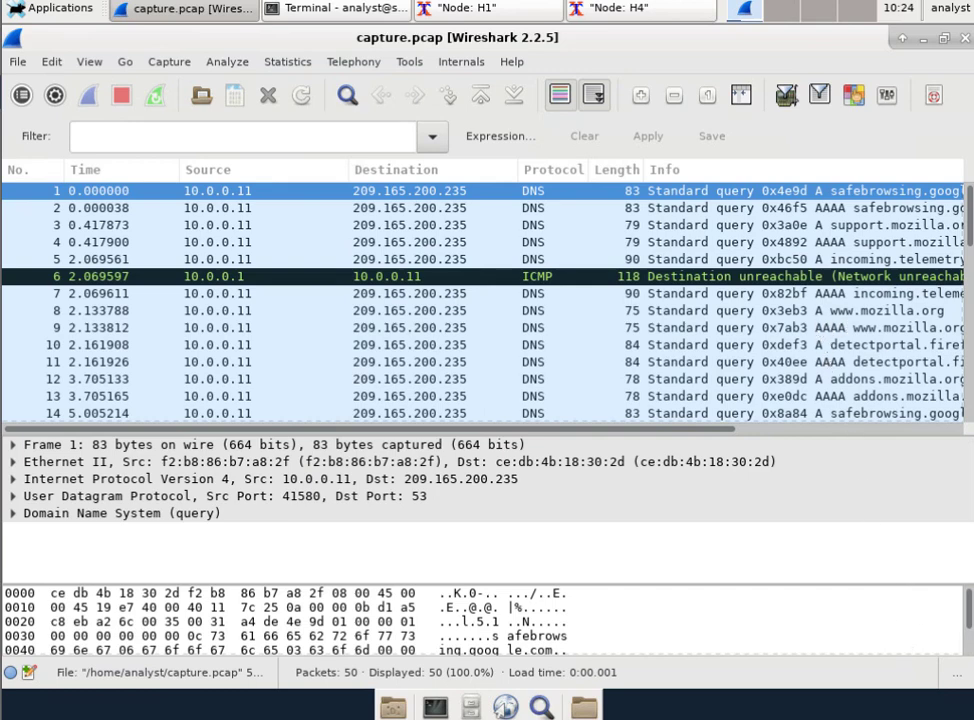
Apply the display filter tcp to the packet list
left_click(250, 138)
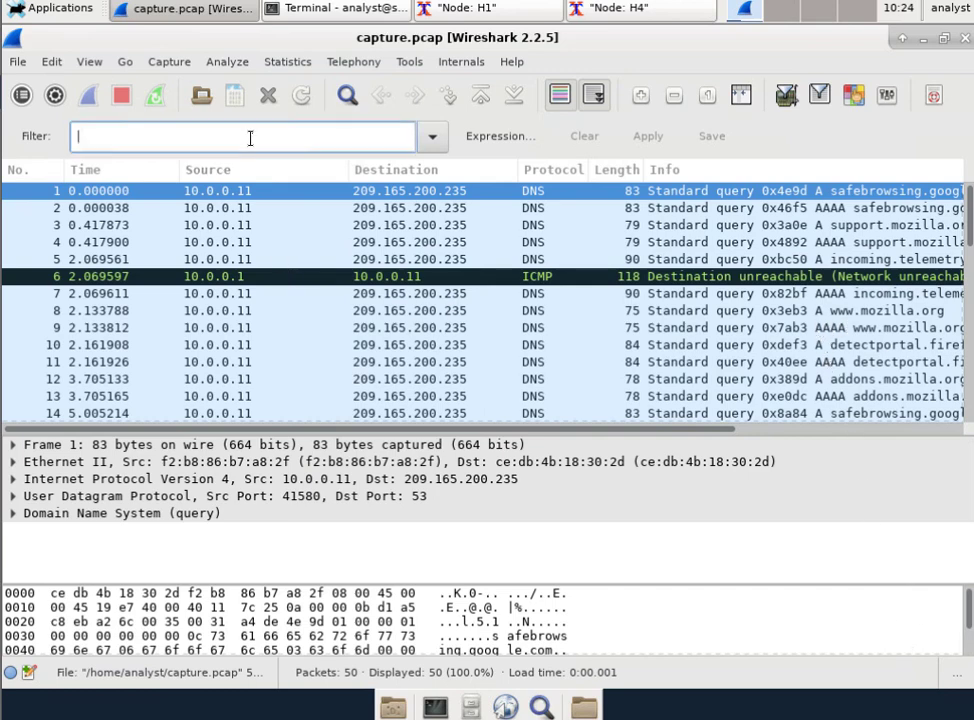
type("tcp")
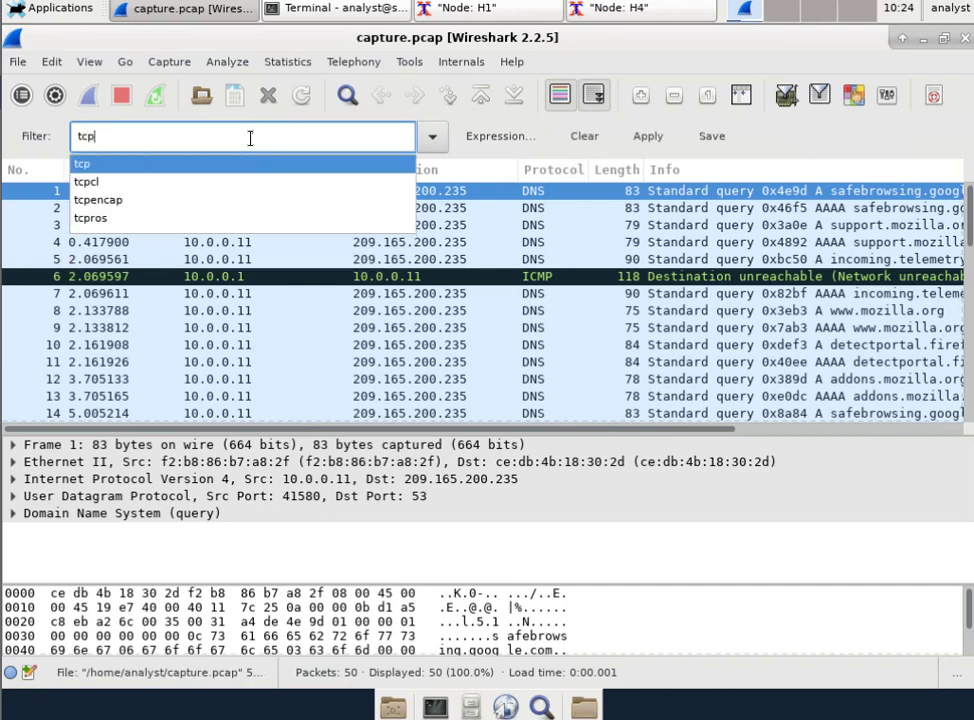
left_click(648, 136)
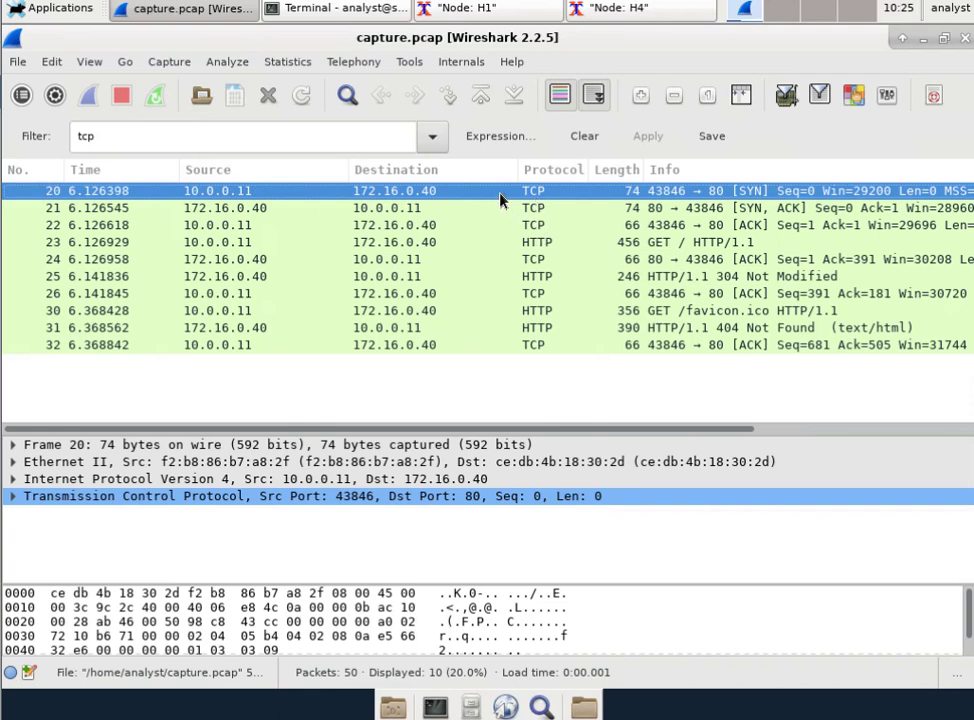
Expand the Transmission Control Protocol details of packet 20, enlarge the details pane, and examine its ports, sequence number and flags
left_click(13, 498)
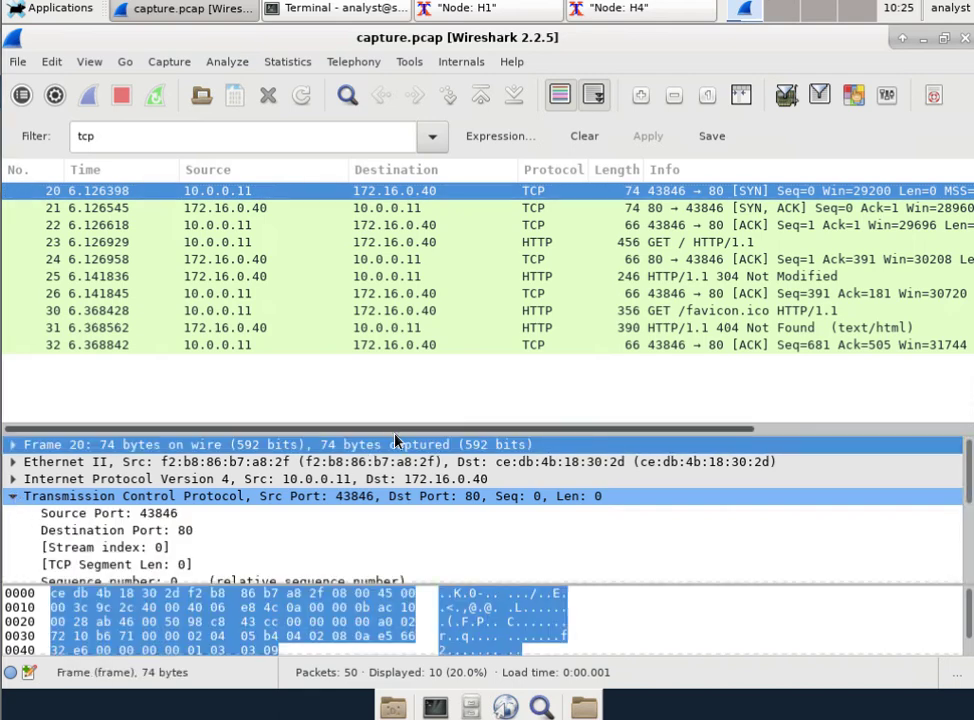
left_click_drag(396, 428, 400, 377)
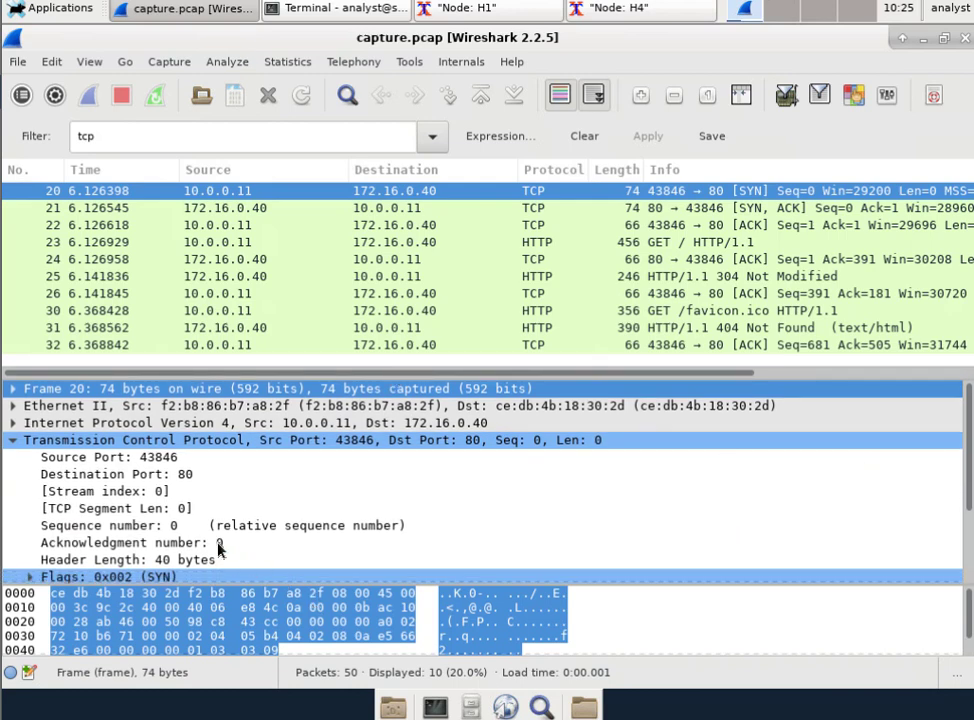
left_click(167, 459)
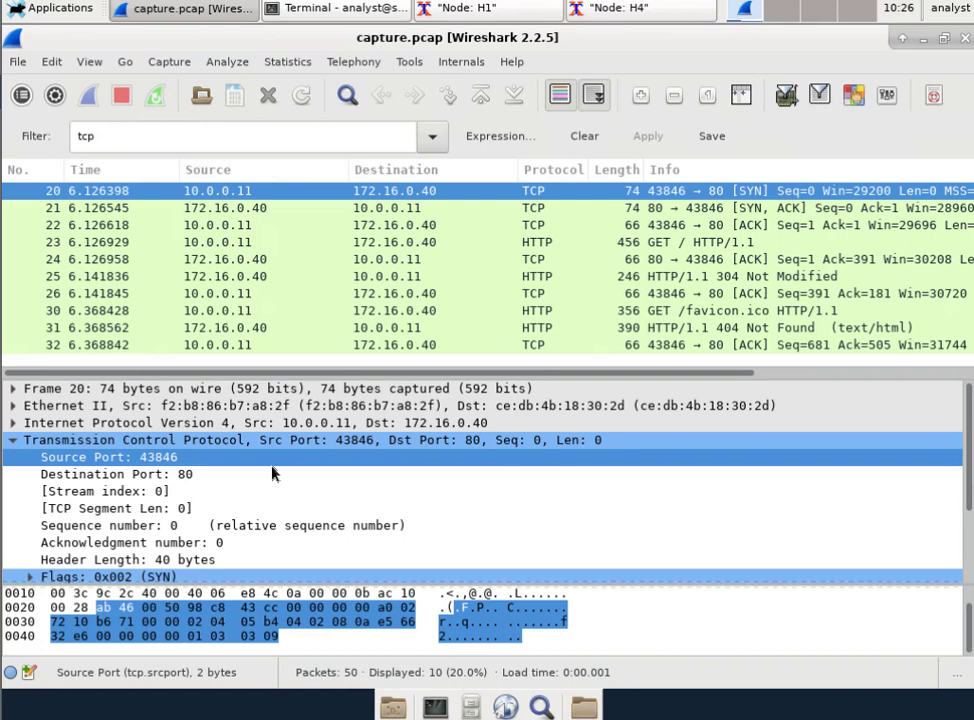
scroll(272, 474, "down", 1)
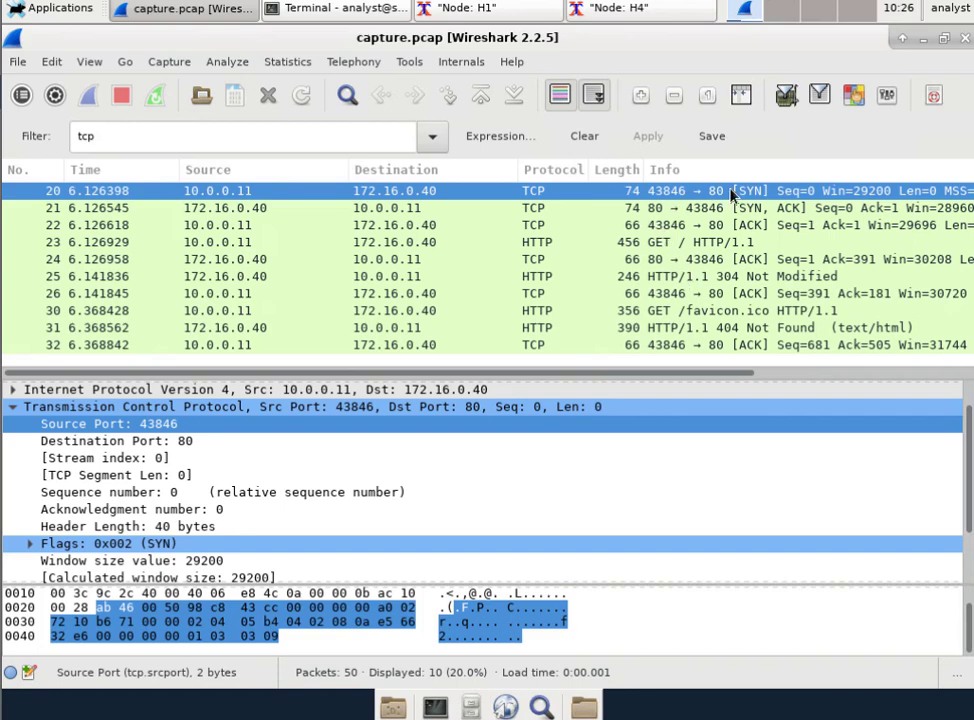
Examine the TCP ports, sequence and acknowledgment numbers, and flags of handshake packets 21 and 22
left_click(758, 208)
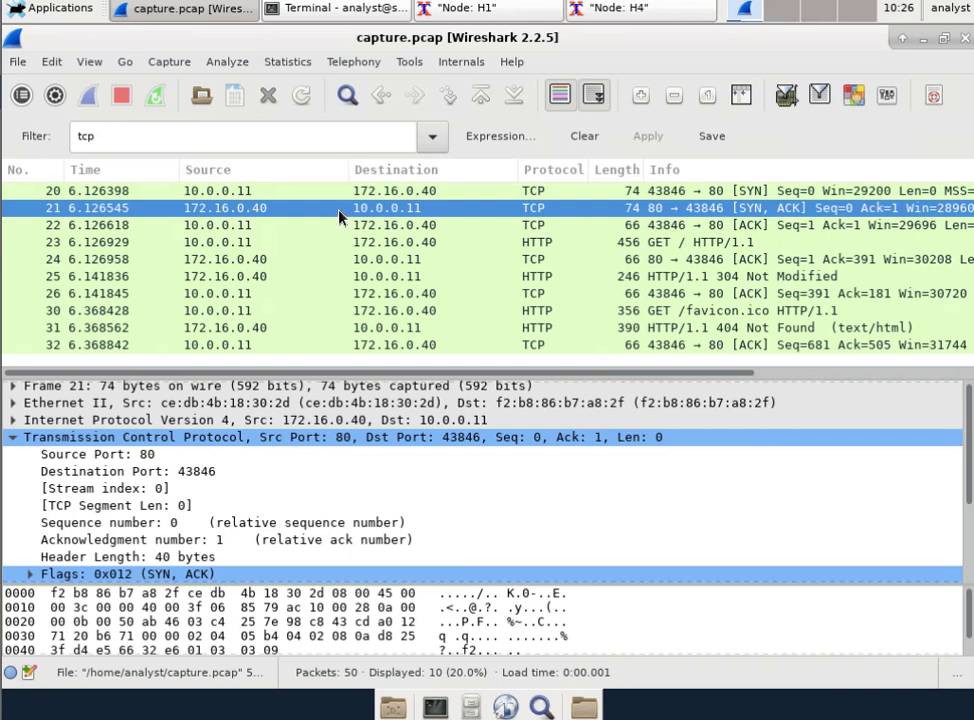
left_click(150, 457)
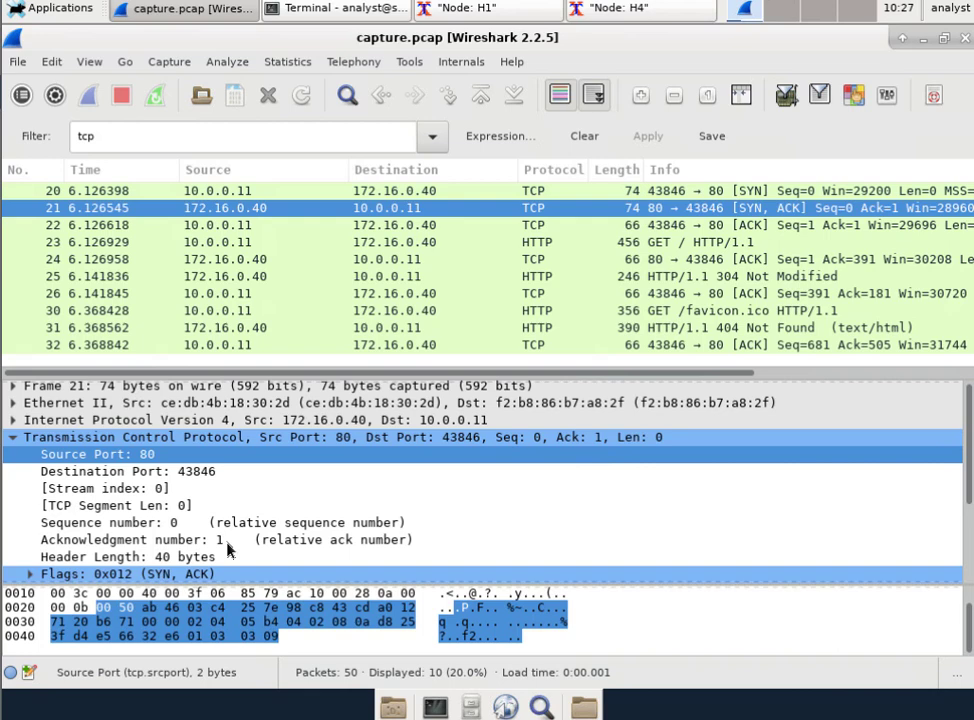
left_click(429, 229)
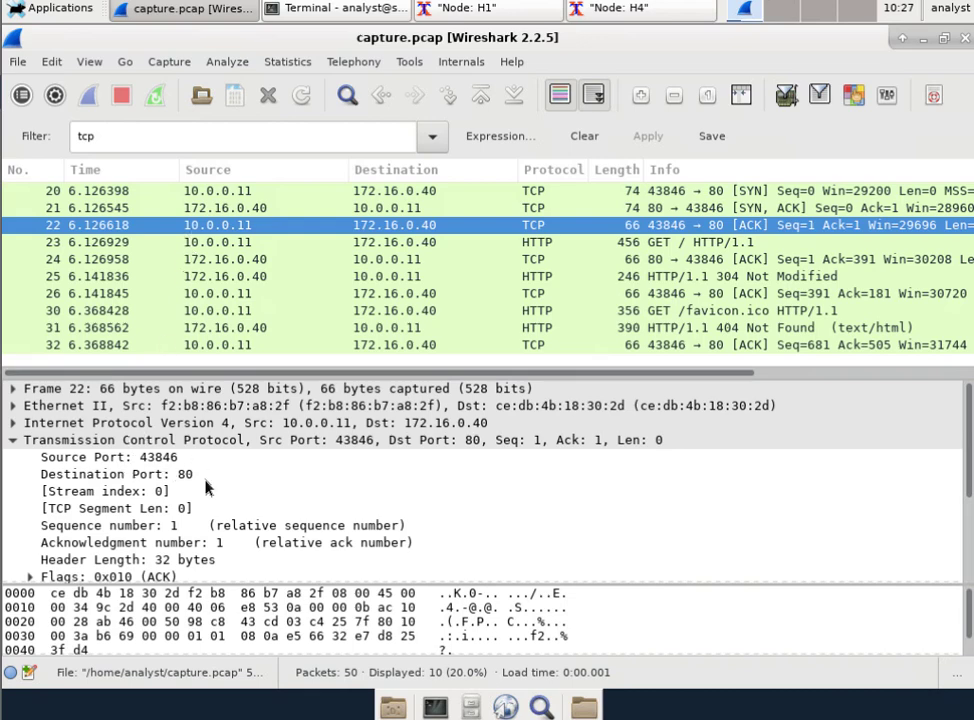
left_click(152, 577)
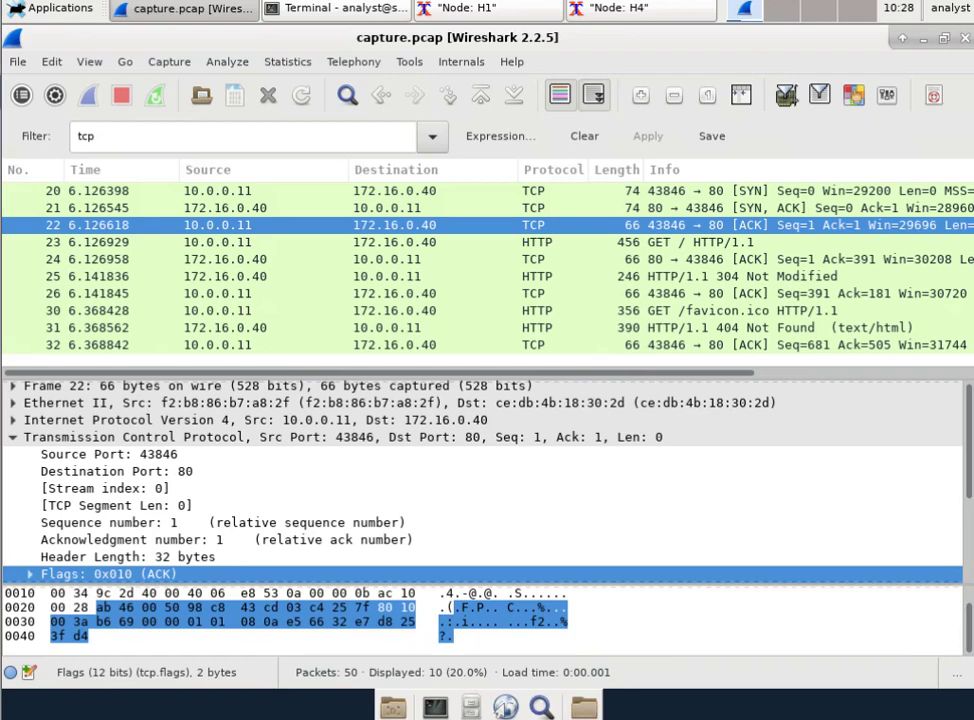
Close Wireshark, open a new terminal and consult the tcpdump manual page with man tcpdump
left_click(965, 37)
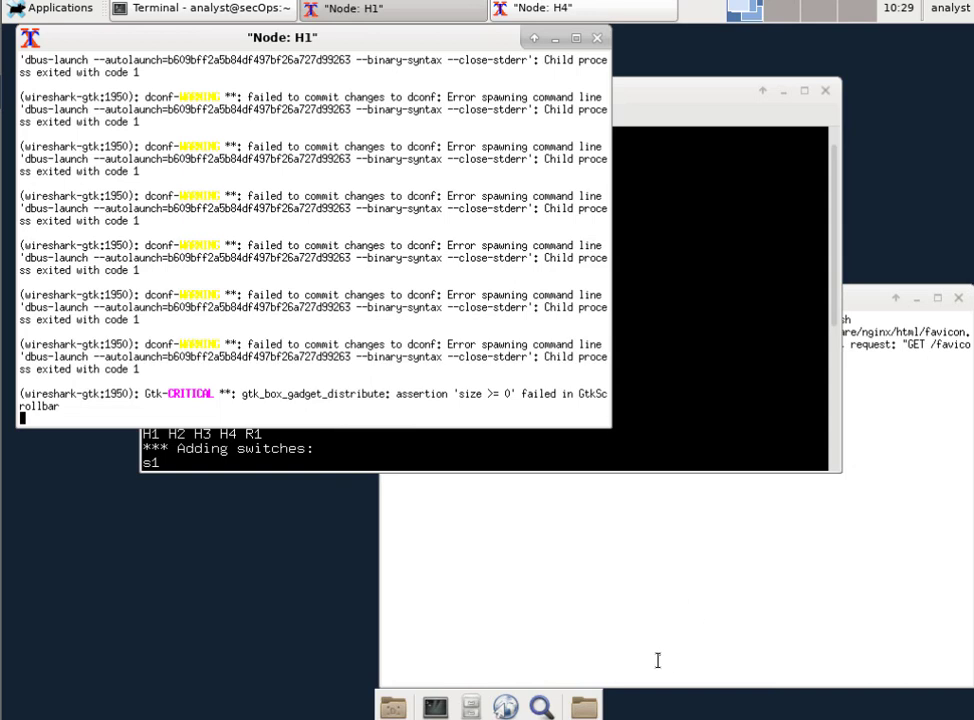
left_click(436, 707)
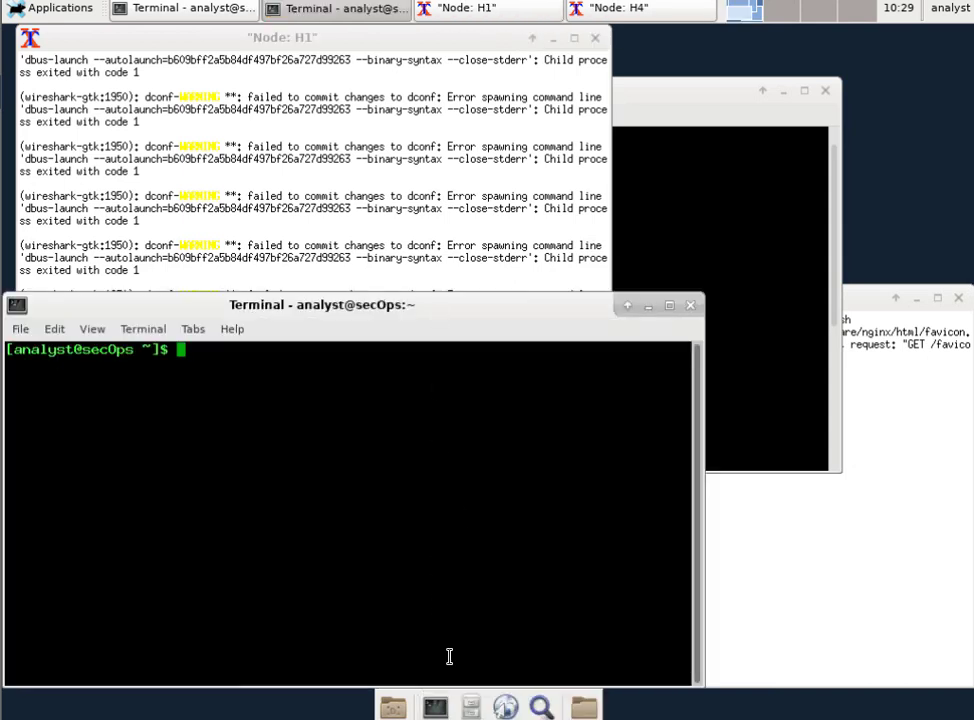
left_click_drag(515, 312, 644, 98)
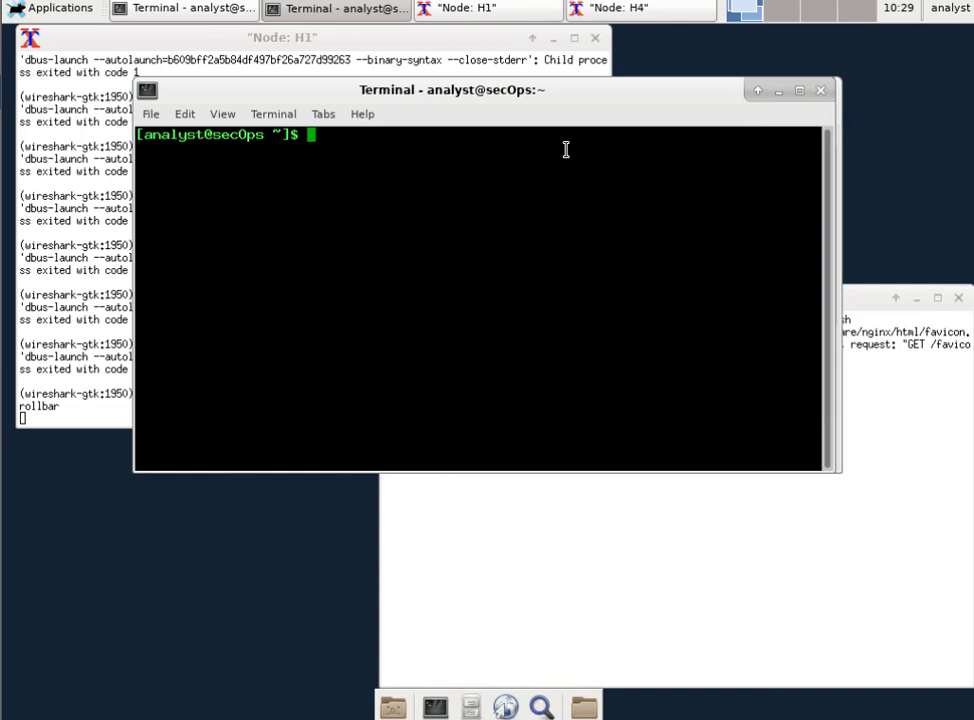
type("man tcpdum")
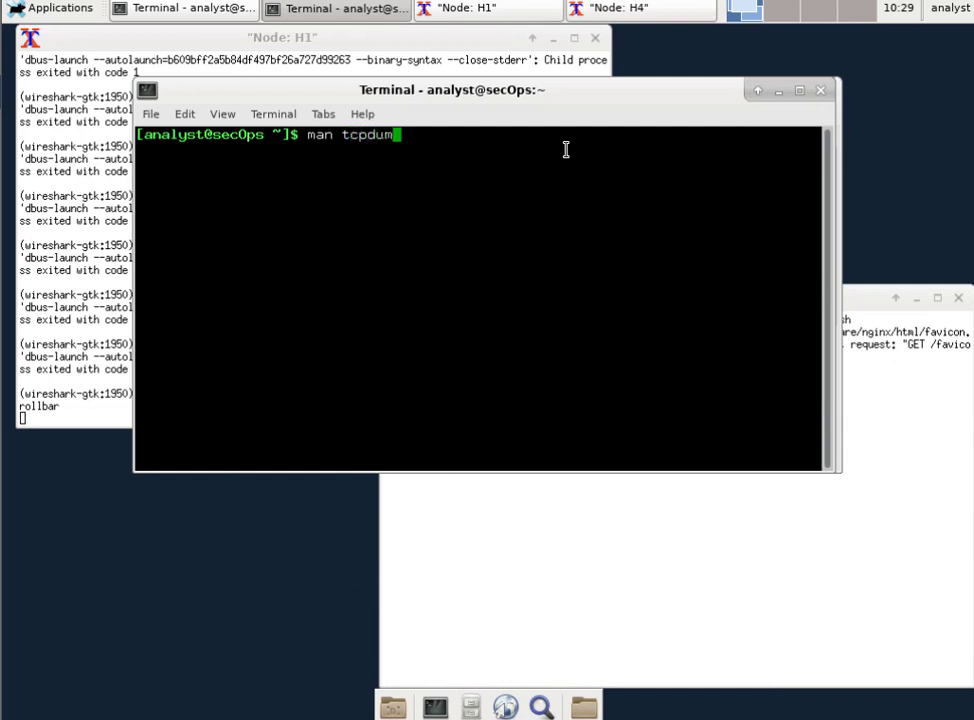
type("p")
key("Return")
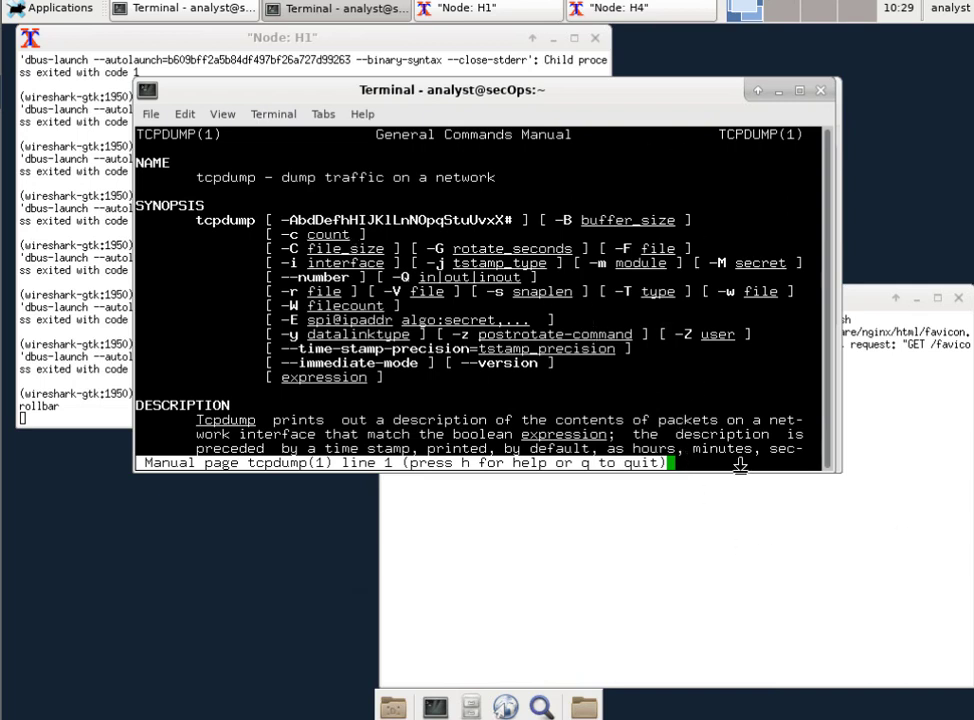
key("q")
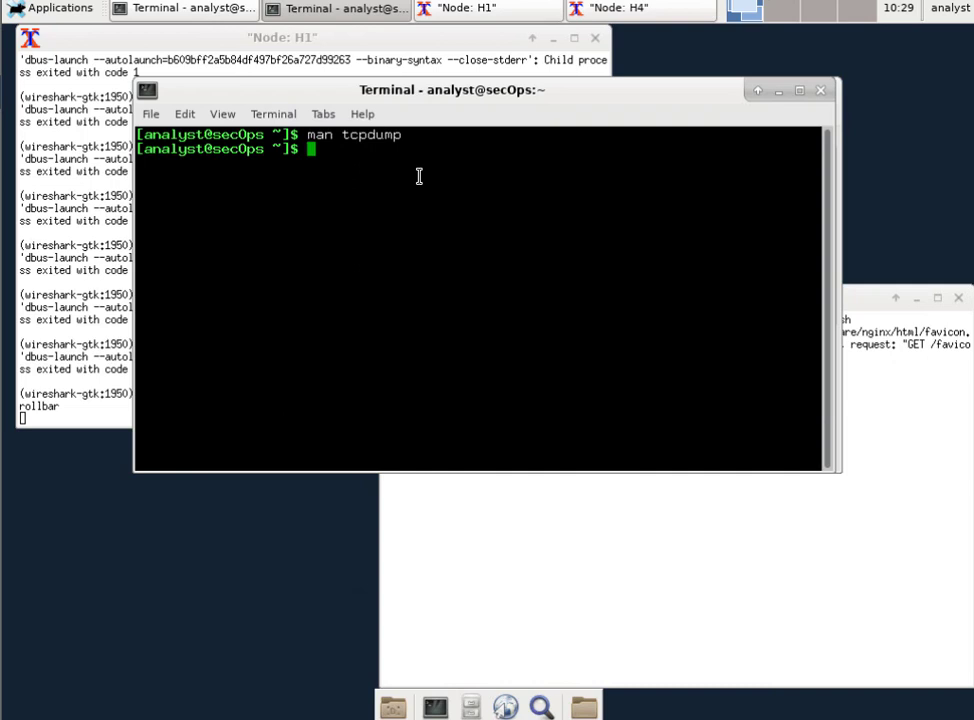
Read the first three TCP packets from the saved capture with tcpdump -r /home/analyst/capture.pcap tcp -c 3
type("tcpdump")
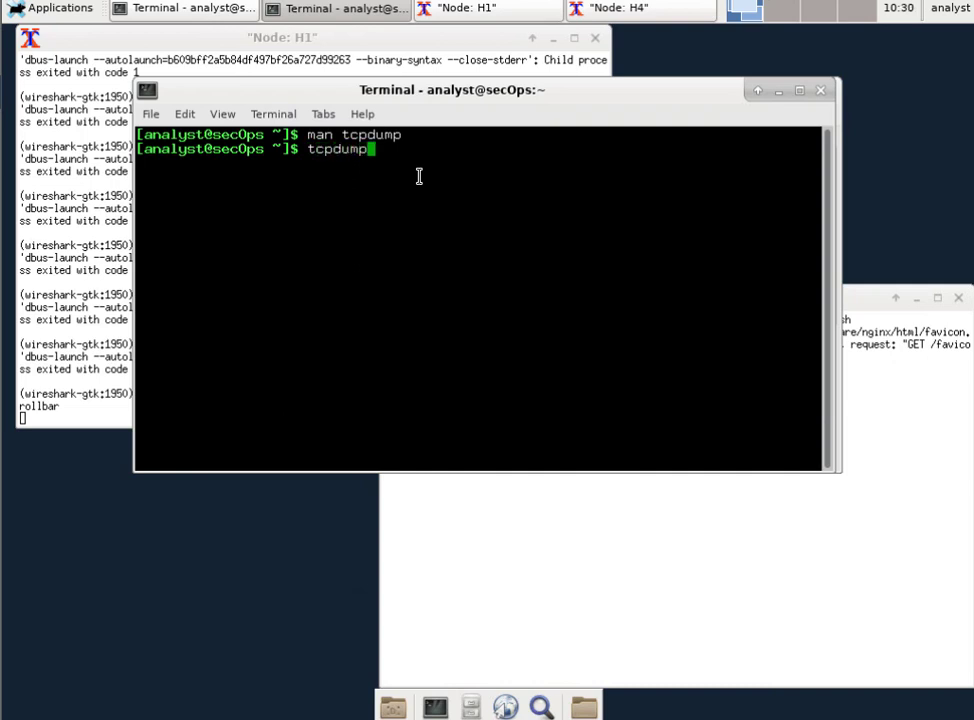
type(" -r /home")
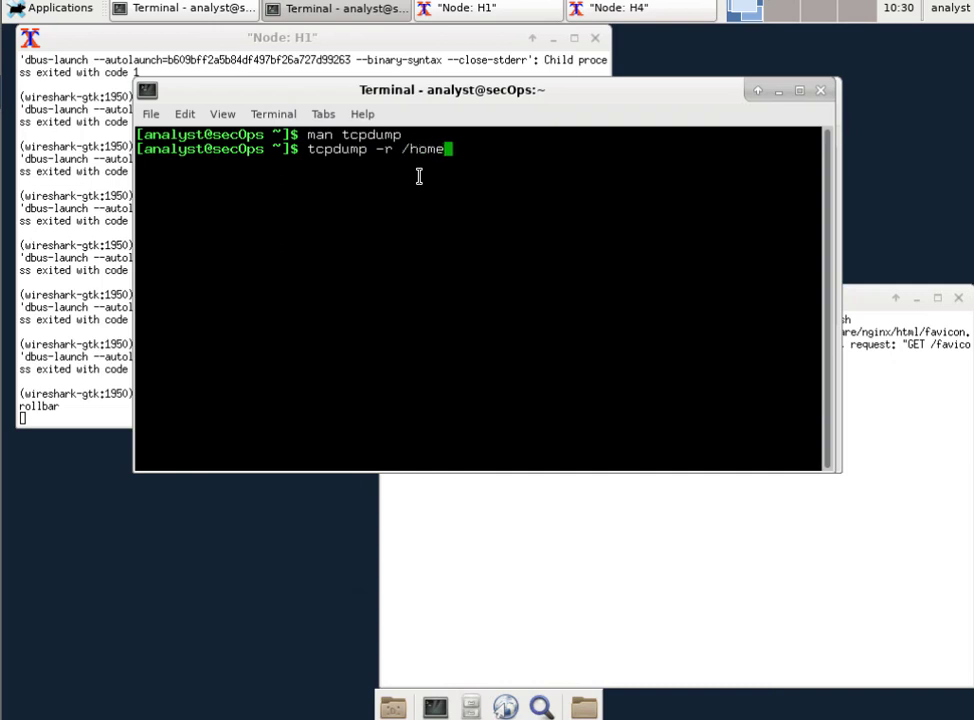
type("/analyst/")
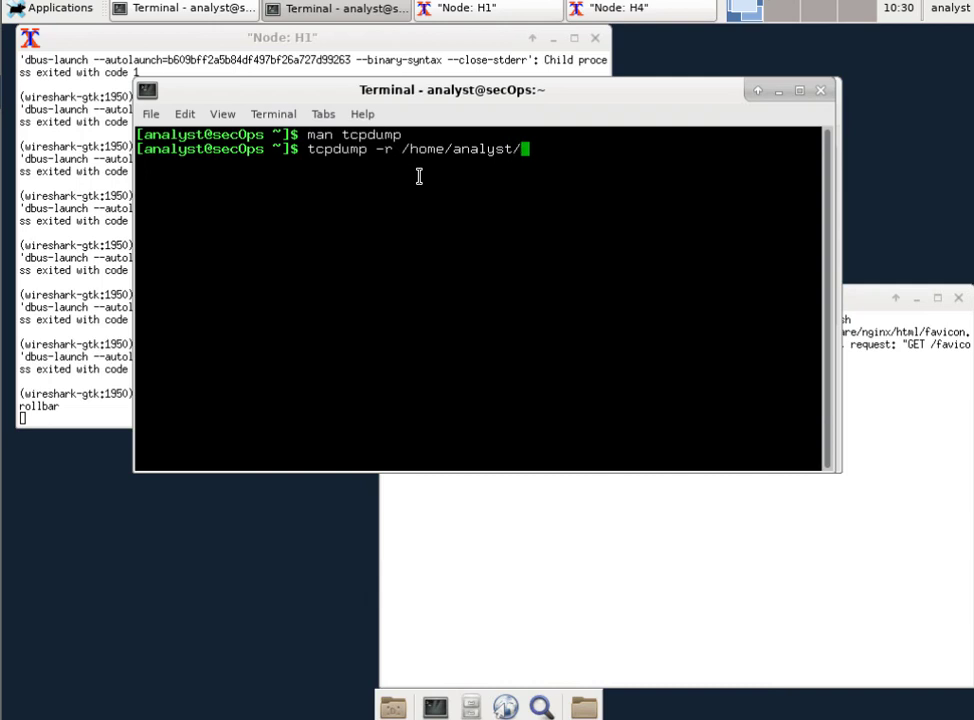
type("capture.")
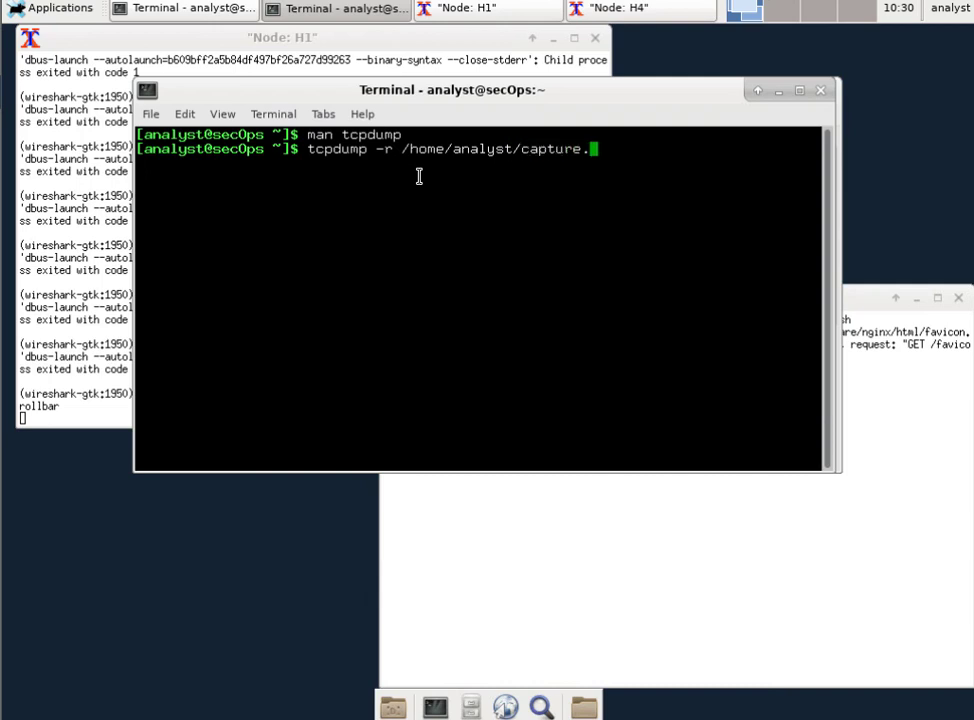
type("pcap tcp")
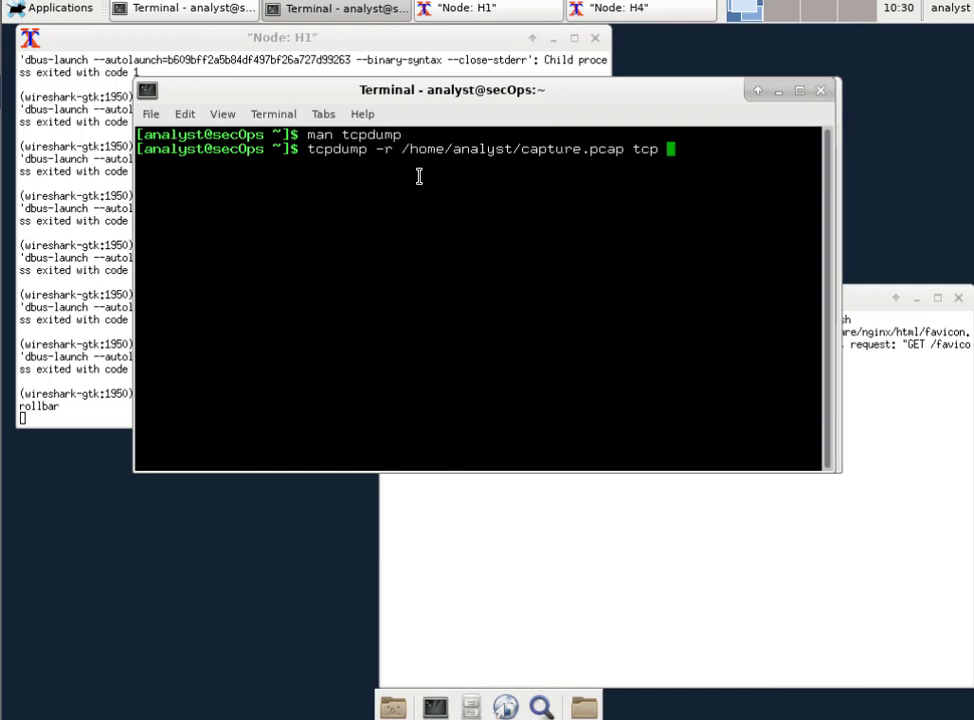
type(" -c 3")
key("Return")
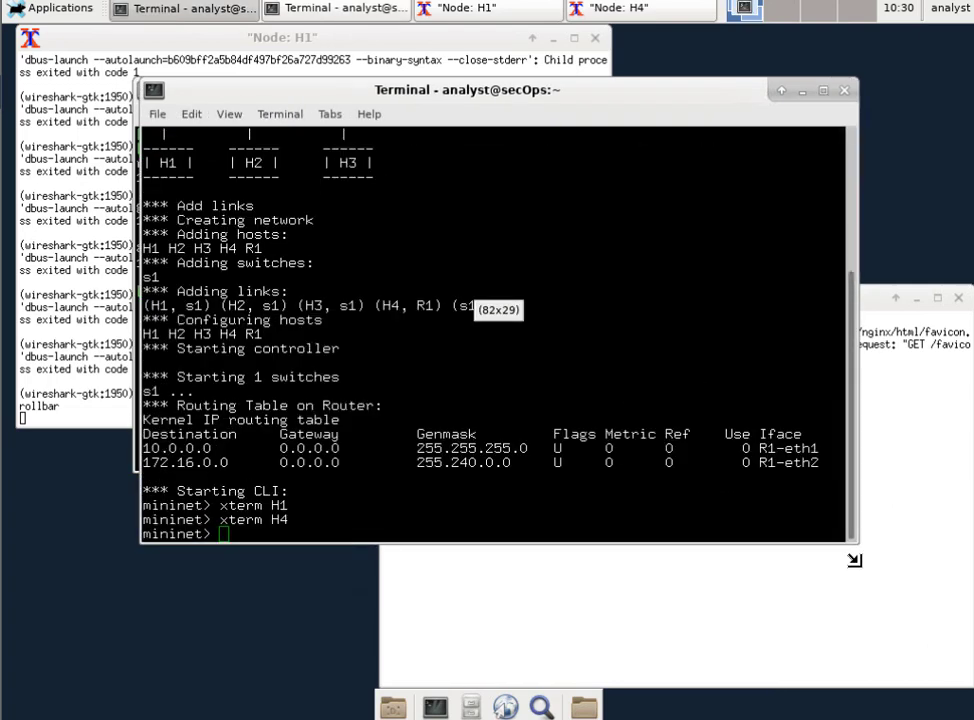
Move the Mininet terminal away from the tcpdump output and widen the terminal holding that output
left_click_drag(852, 561, 855, 560)
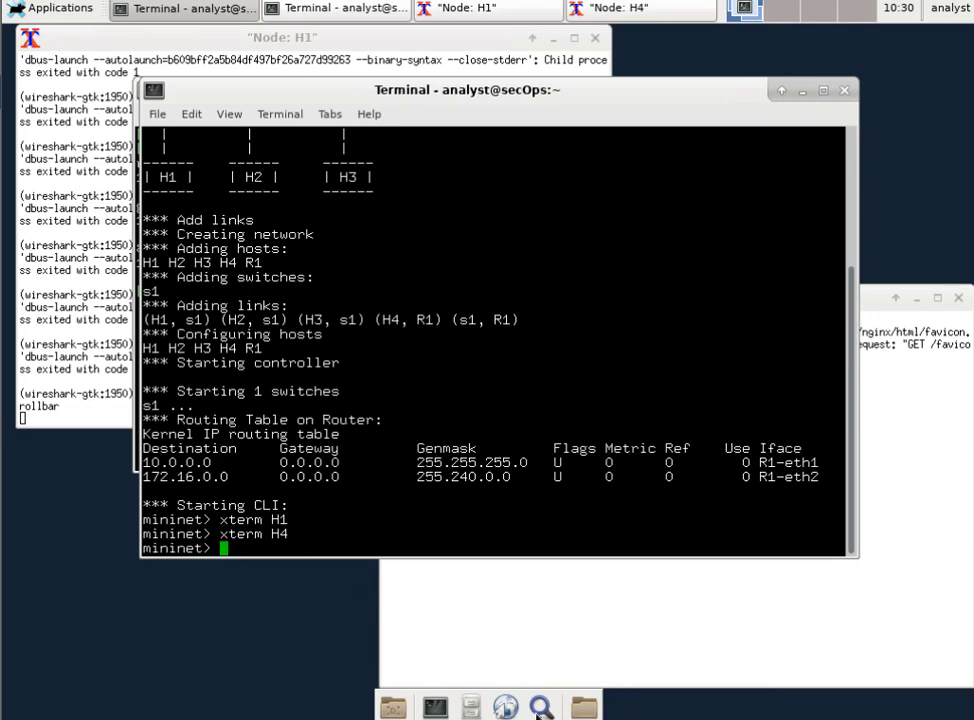
left_click(435, 708)
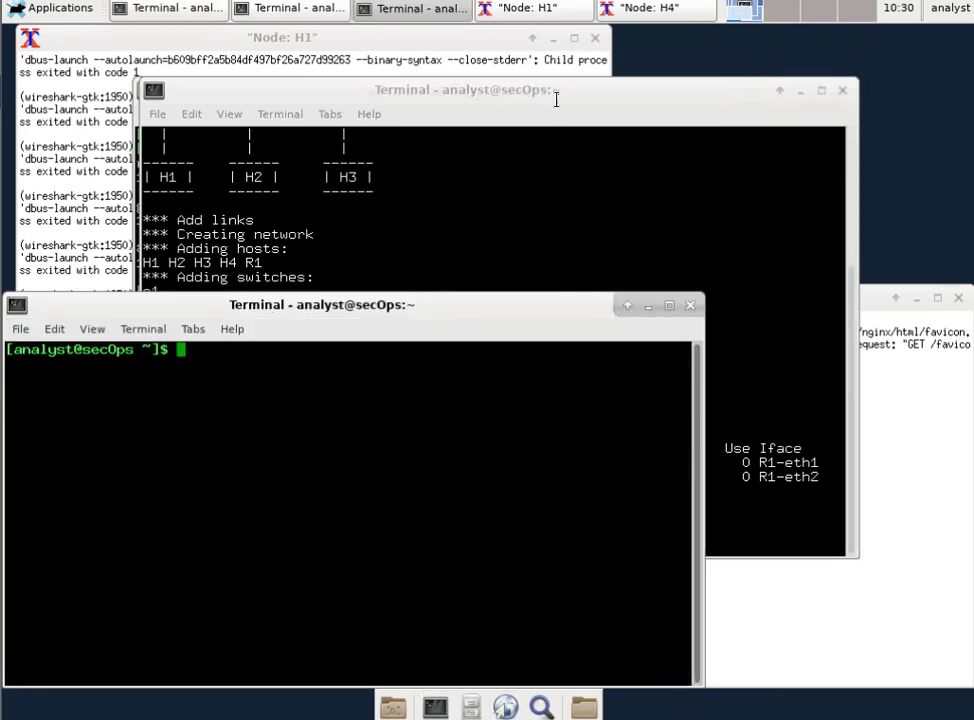
left_click_drag(578, 89, 532, 471)
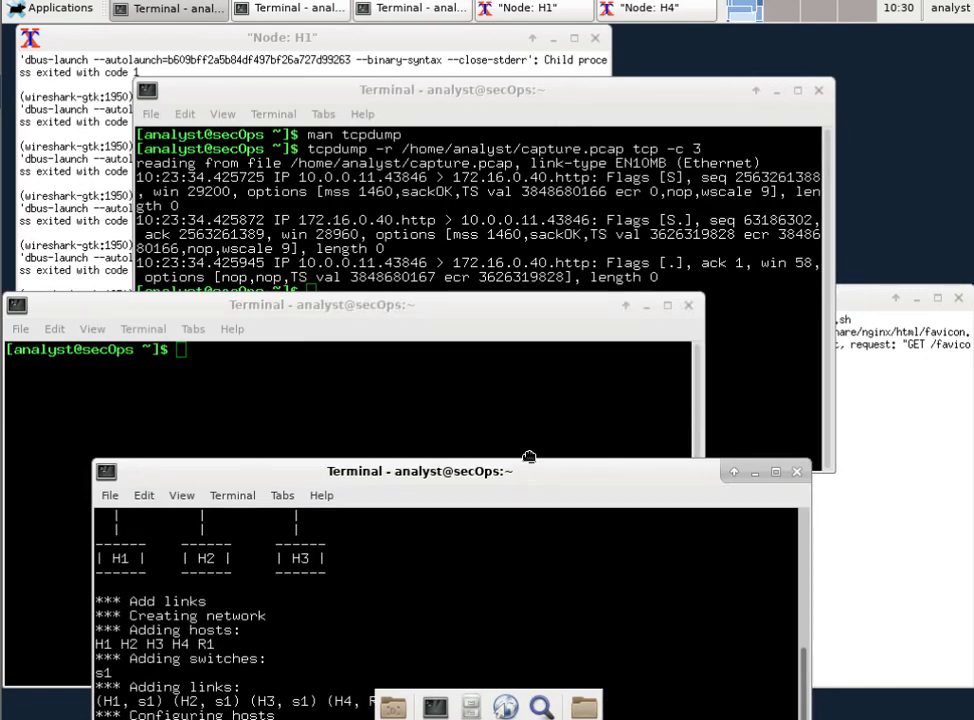
left_click(688, 305)
left_click(687, 305)
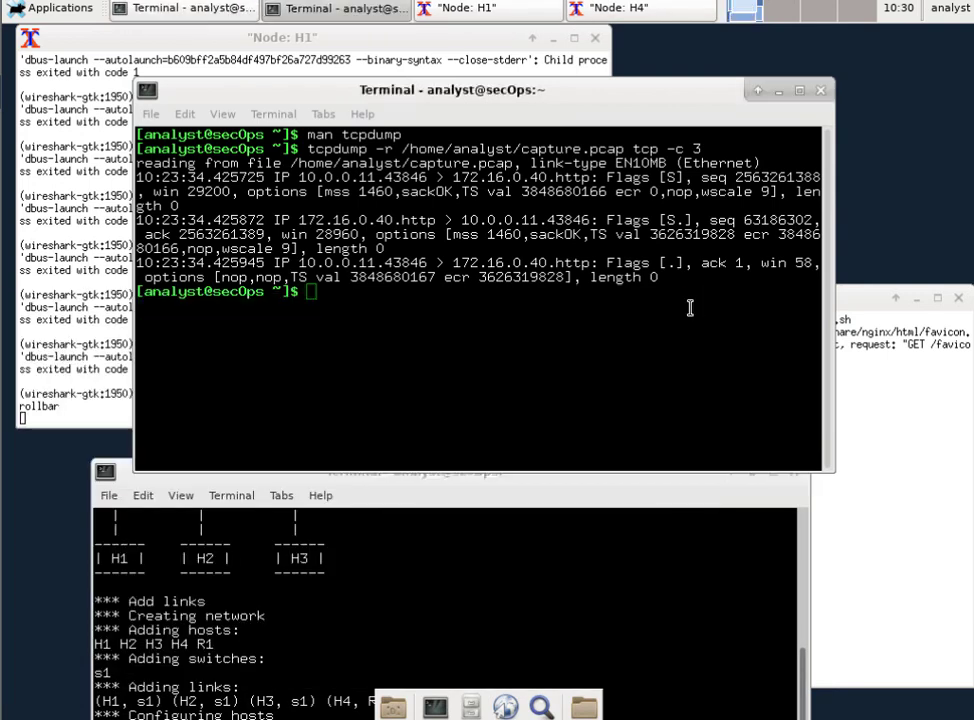
left_click_drag(639, 101, 611, 60)
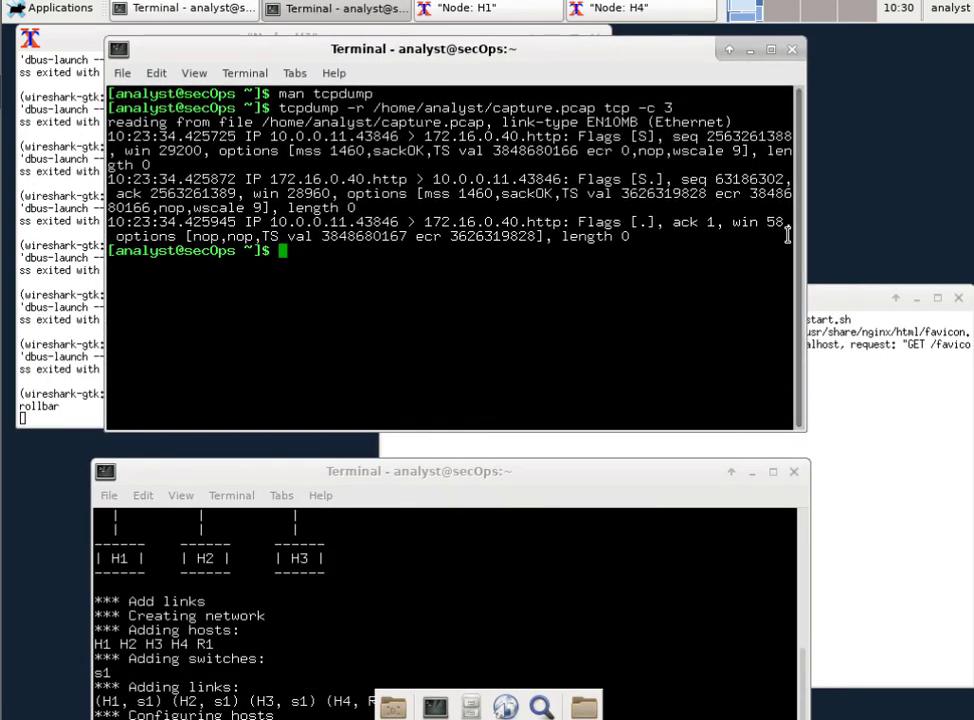
left_click_drag(808, 243, 958, 244)
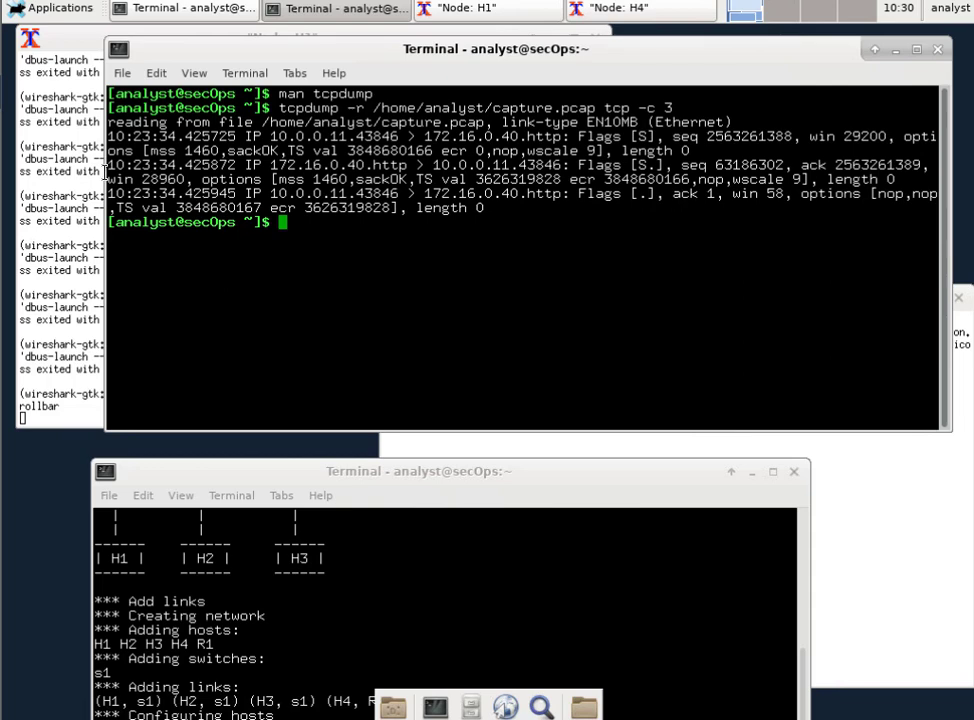
left_click_drag(106, 175, 37, 172)
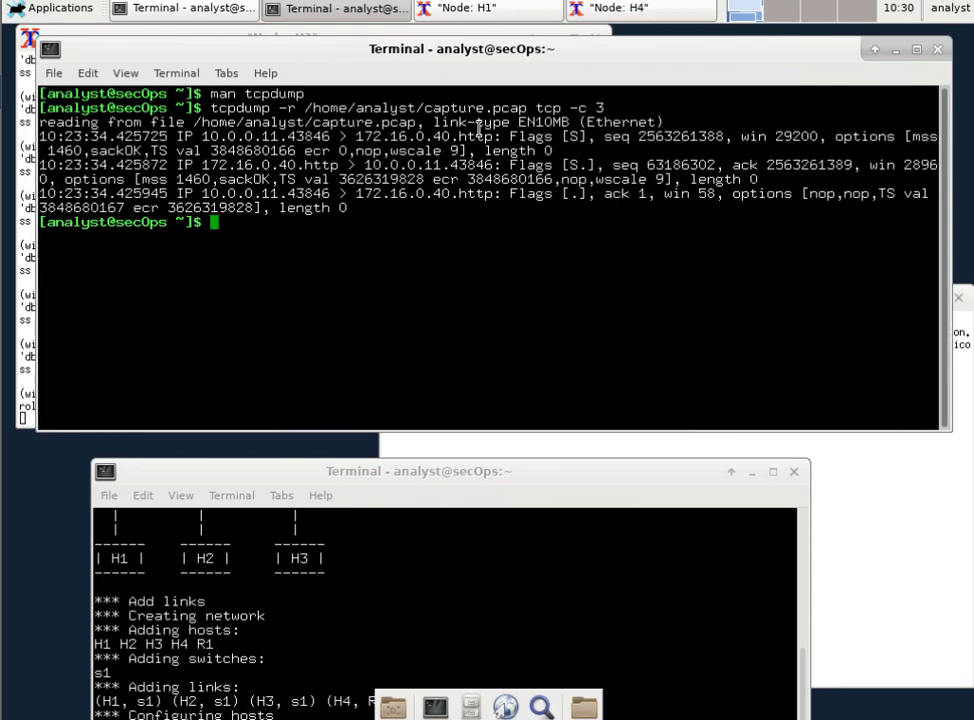
Examine the tcpdump command's file and filter arguments, and the source, destination and ports of the three handshake packets
left_click_drag(528, 108, 427, 108)
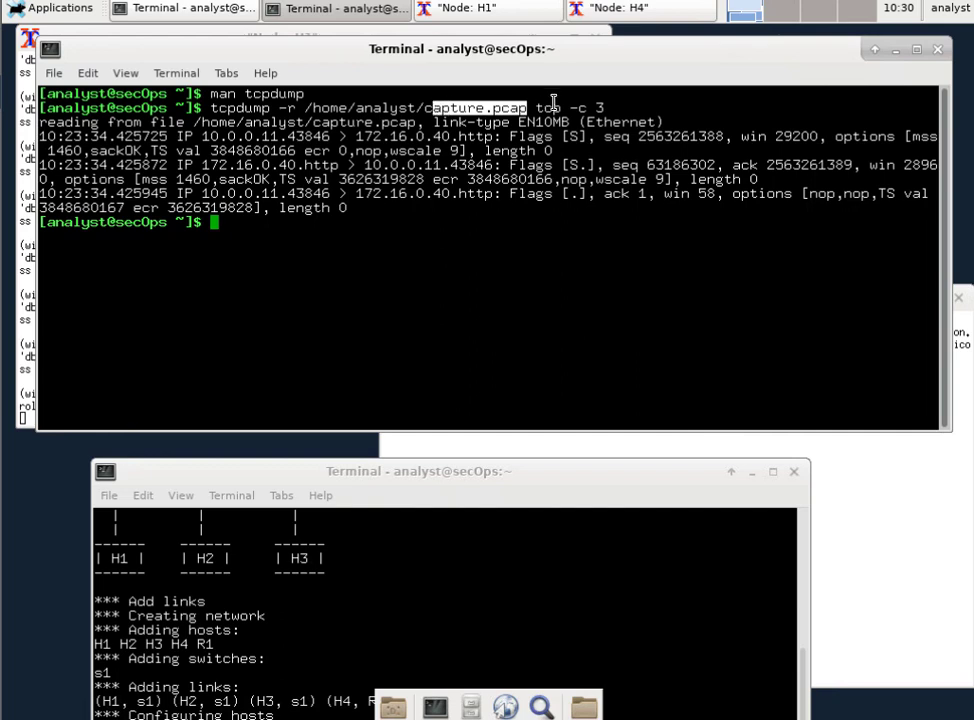
left_click_drag(569, 108, 546, 108)
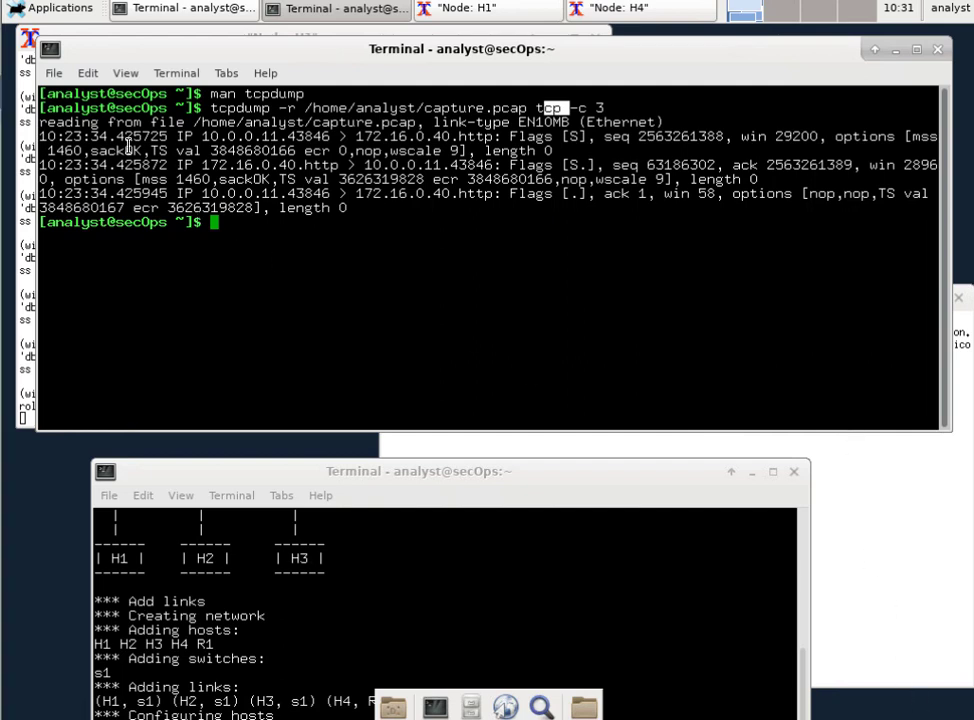
left_click_drag(202, 137, 330, 137)
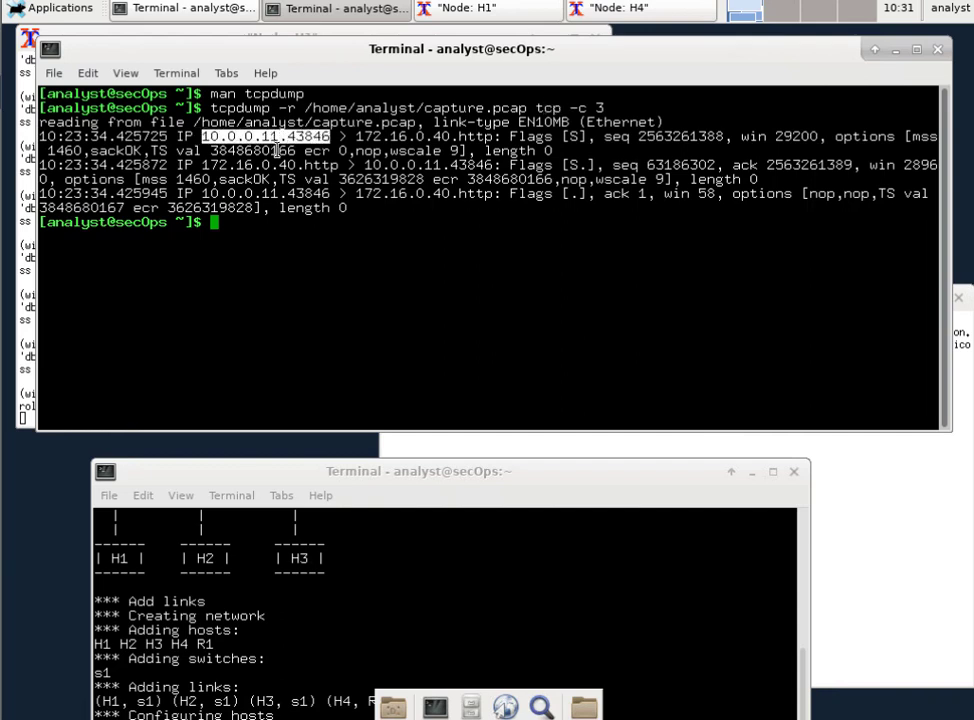
left_click(369, 137)
left_click_drag(356, 137, 494, 147)
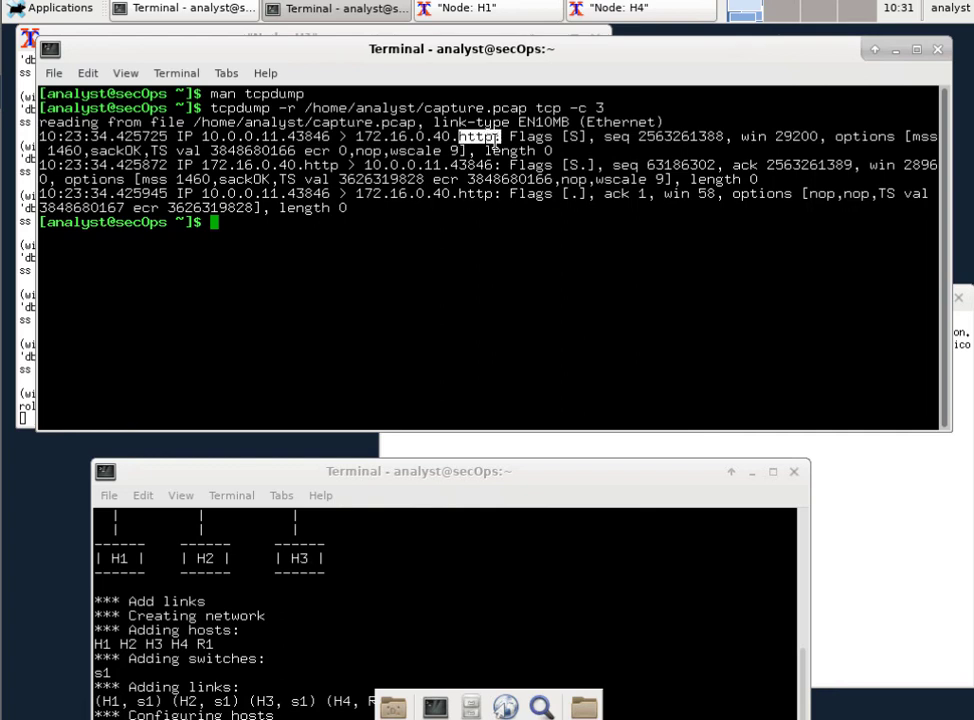
left_click_drag(495, 147, 503, 143)
left_click_drag(176, 166, 443, 166)
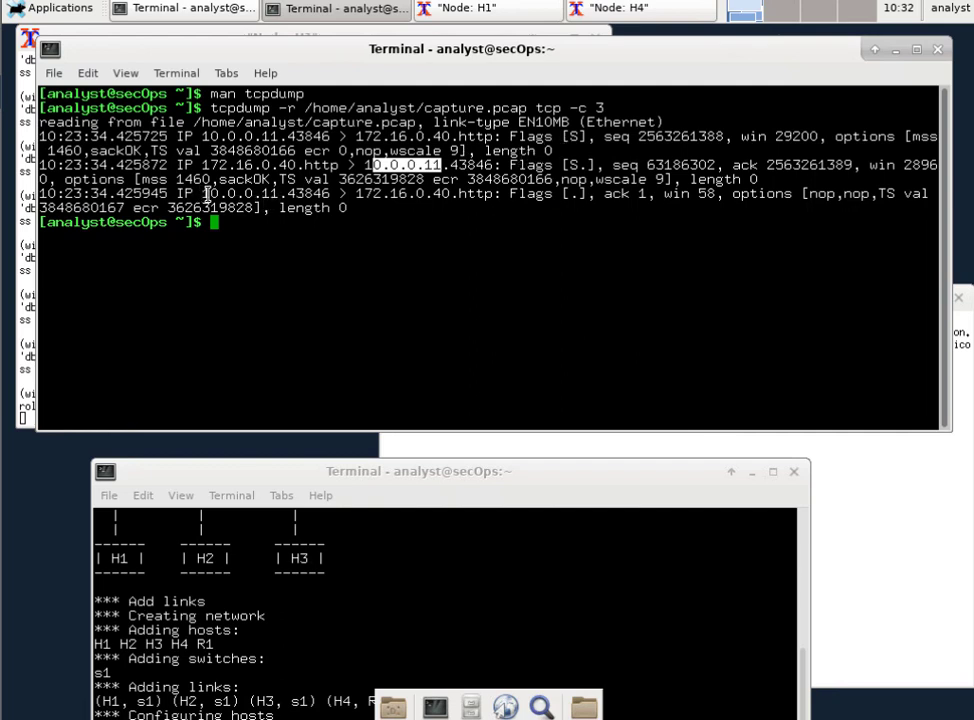
left_click_drag(203, 193, 287, 193)
left_click_drag(41, 136, 183, 150)
left_click_drag(40, 165, 362, 165)
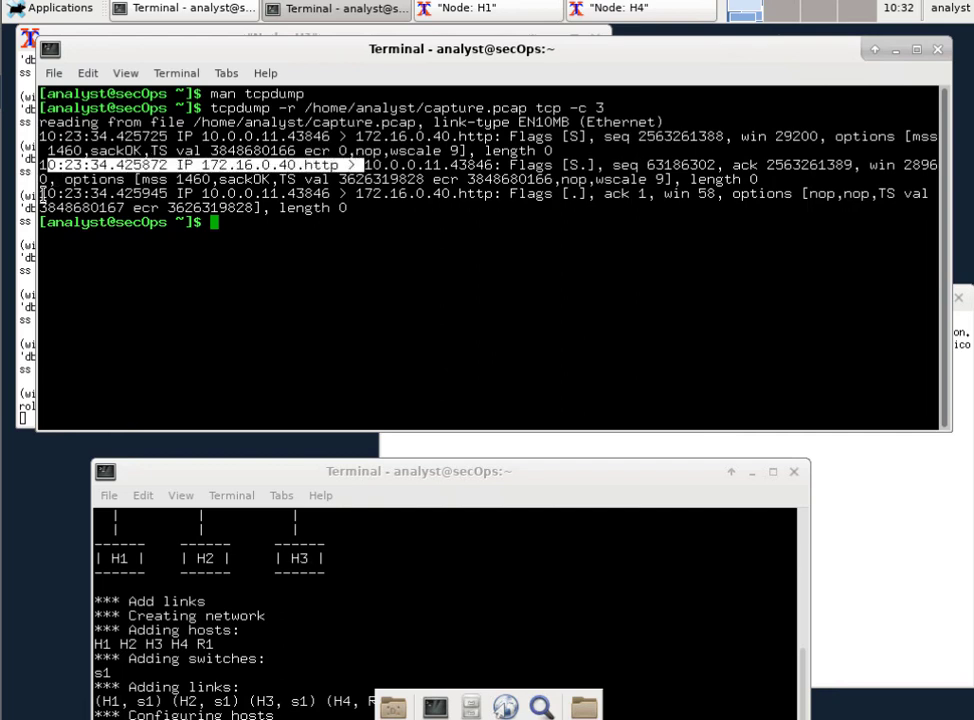
left_click_drag(296, 207, 383, 219)
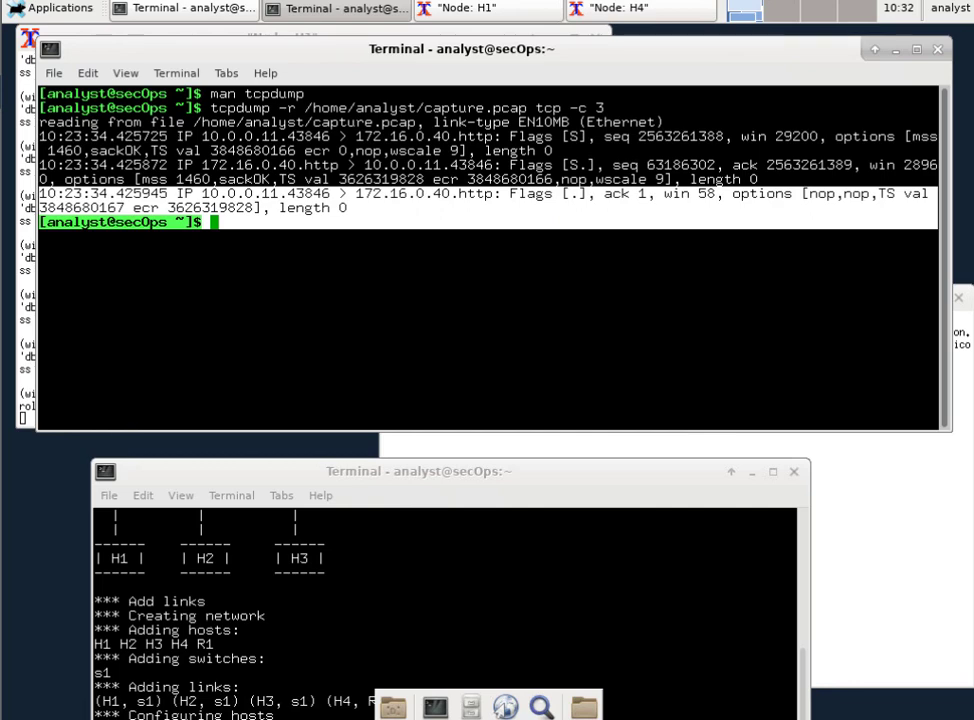
Close the tcpdump output terminal and the Node: H4 and Node: H1 windows
left_click(938, 51)
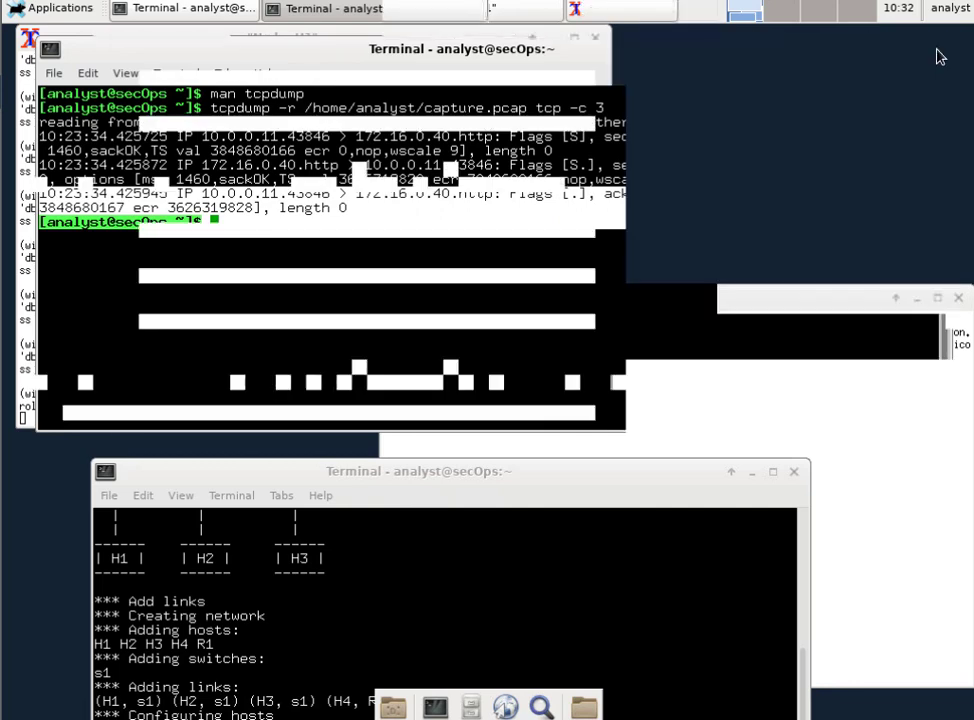
left_click(528, 233)
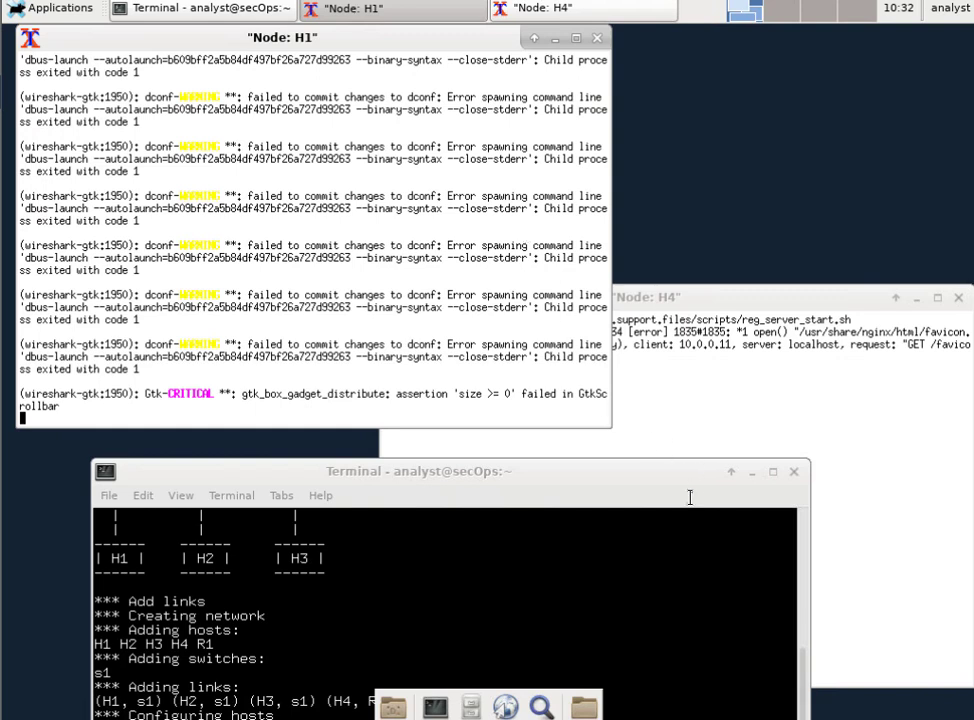
left_click(793, 310)
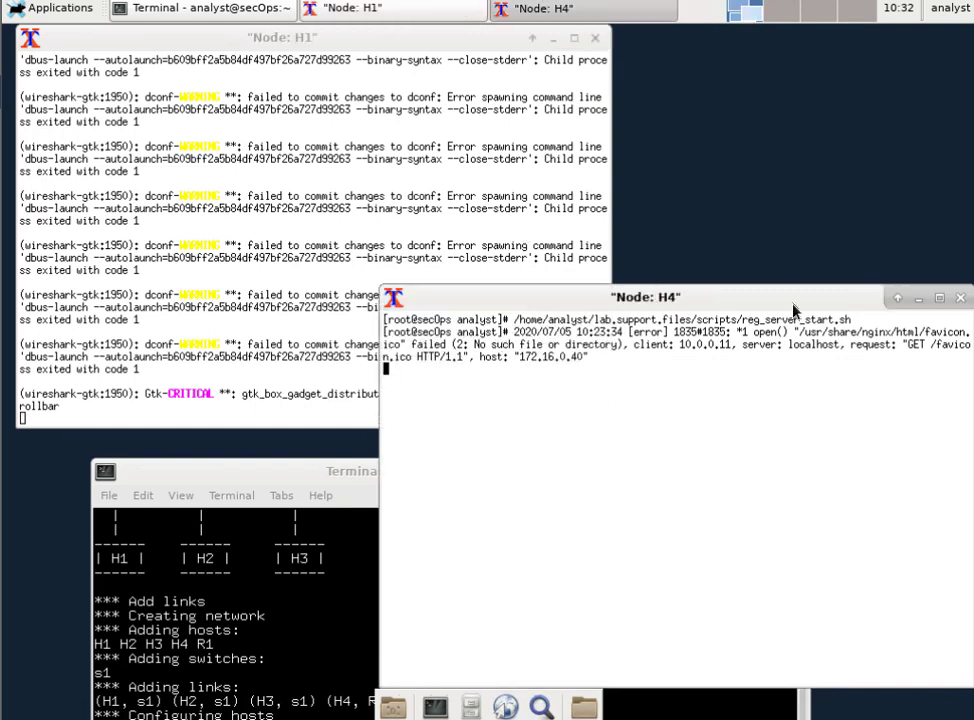
left_click(957, 297)
left_click(596, 42)
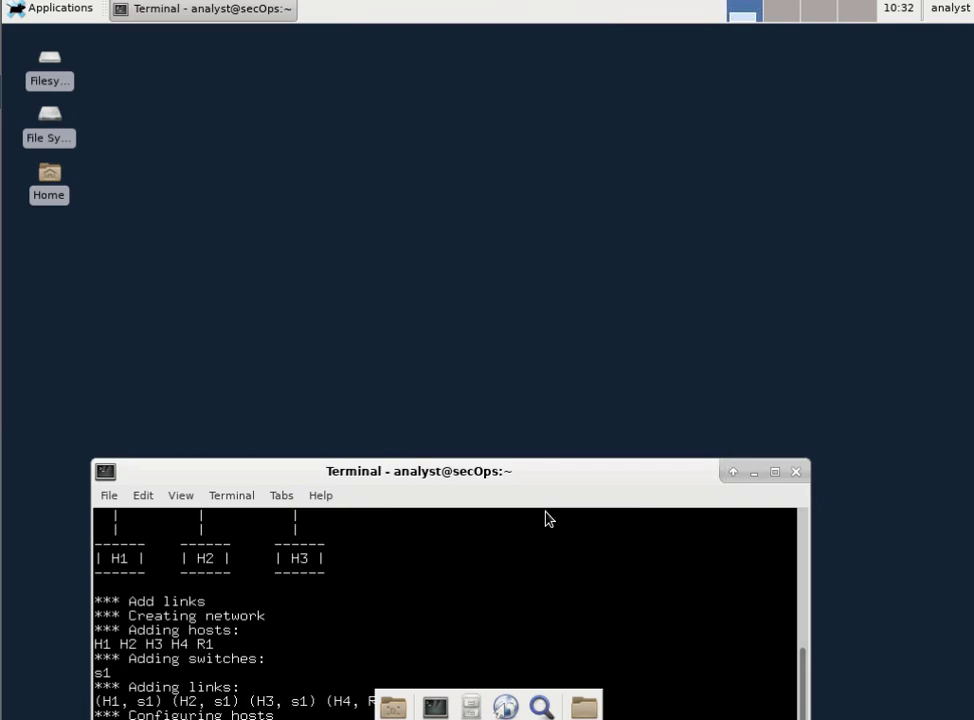
Bring the Mininet terminal fully into view and quit Mininet
left_click_drag(557, 471, 557, 93)
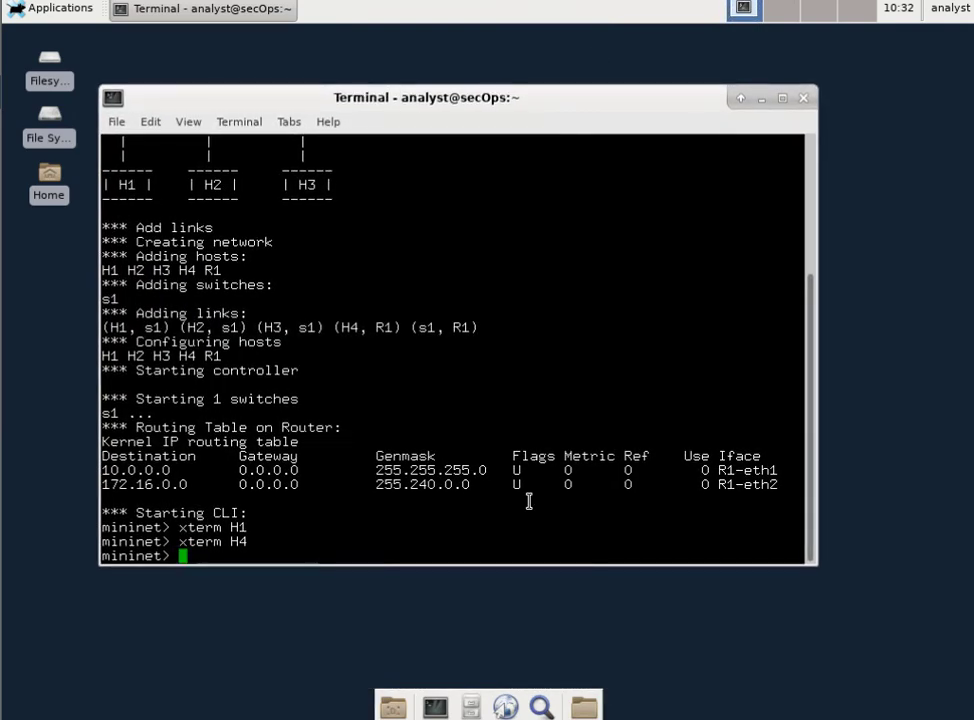
type("quit")
key("Return")
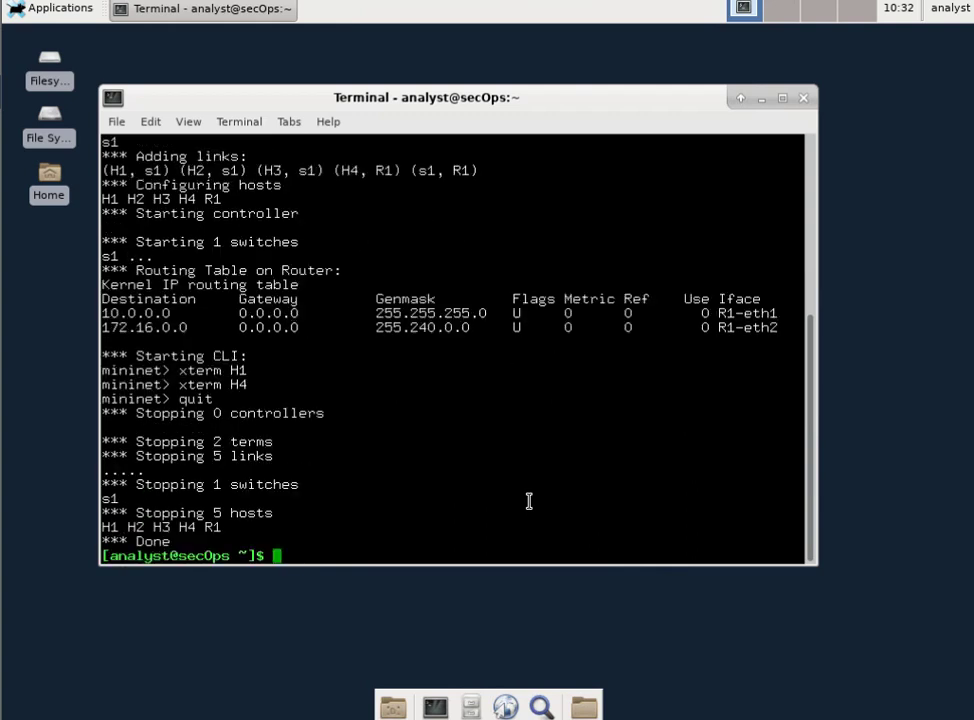
Clean up the Mininet processes with sudo mn -c, entering the account password for sudo
type("sudo mn -c")
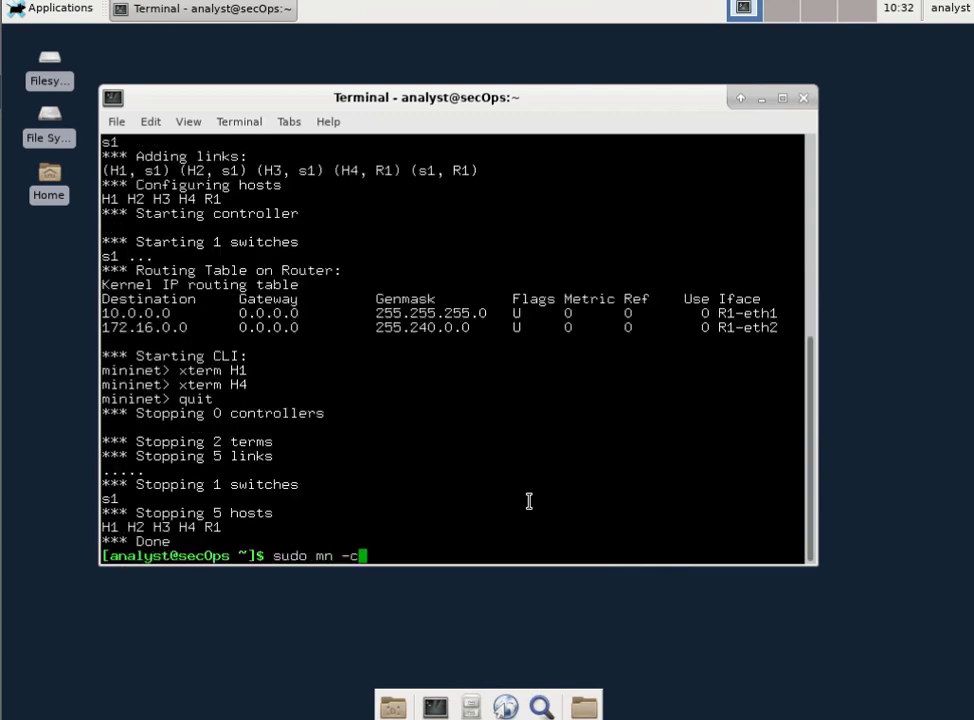
key("Return")
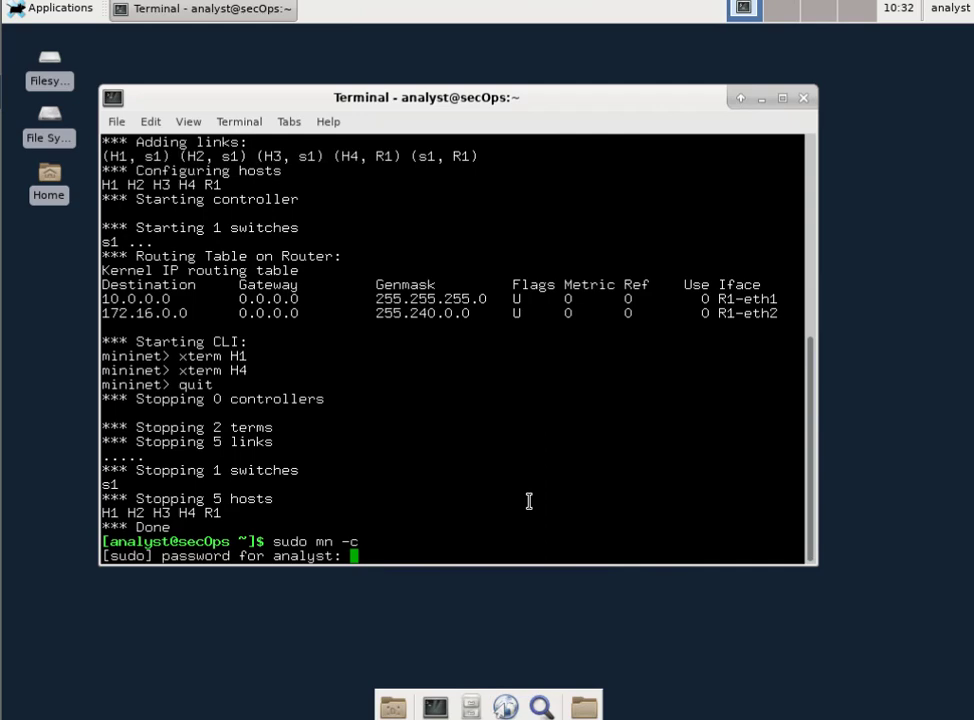
key("Return")
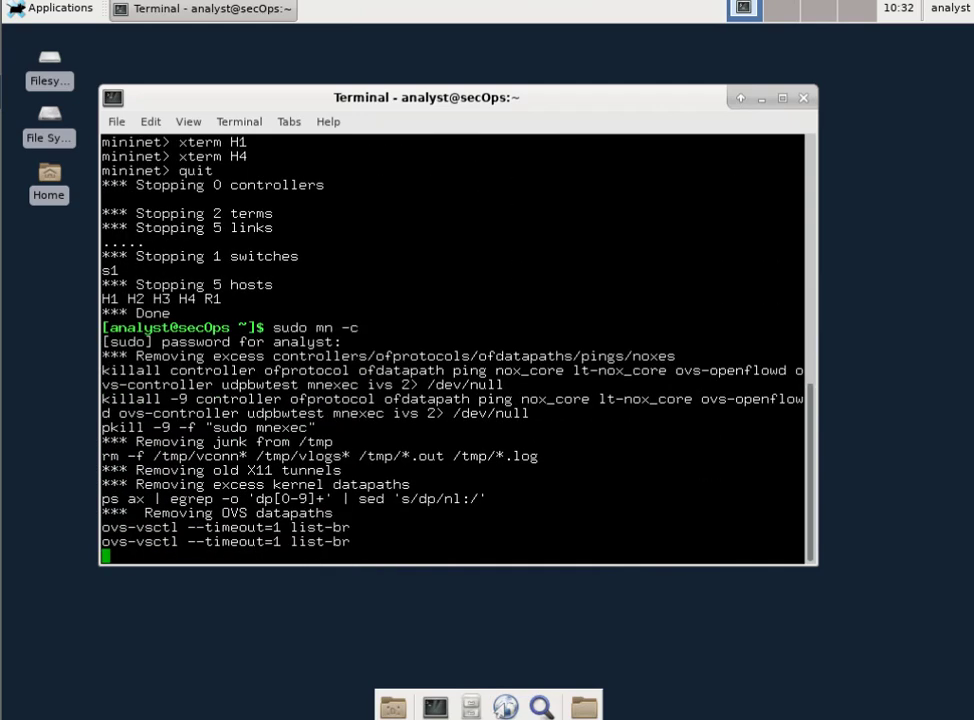